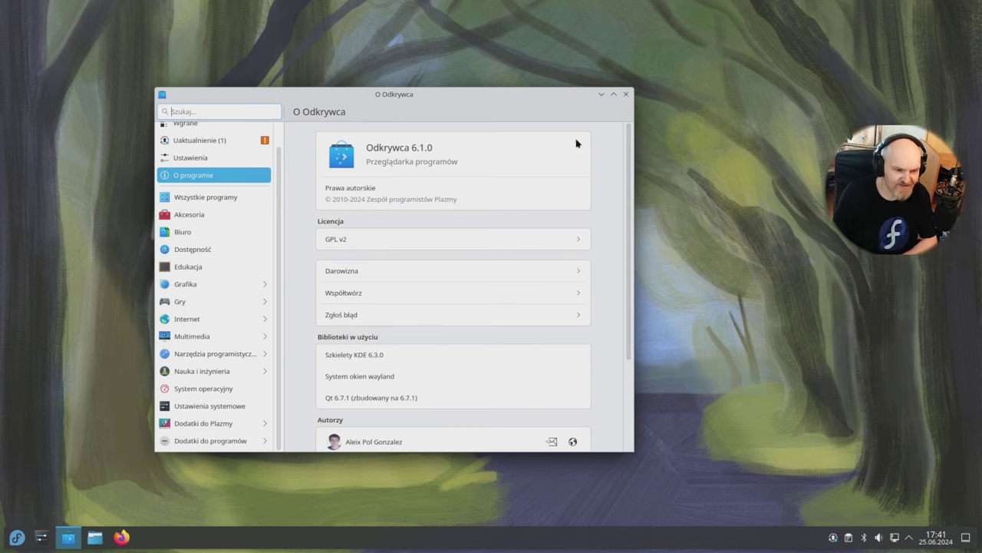
Step: Search the software catalogue for "steam" and clear the search
scroll(195, 192, "up", 1)
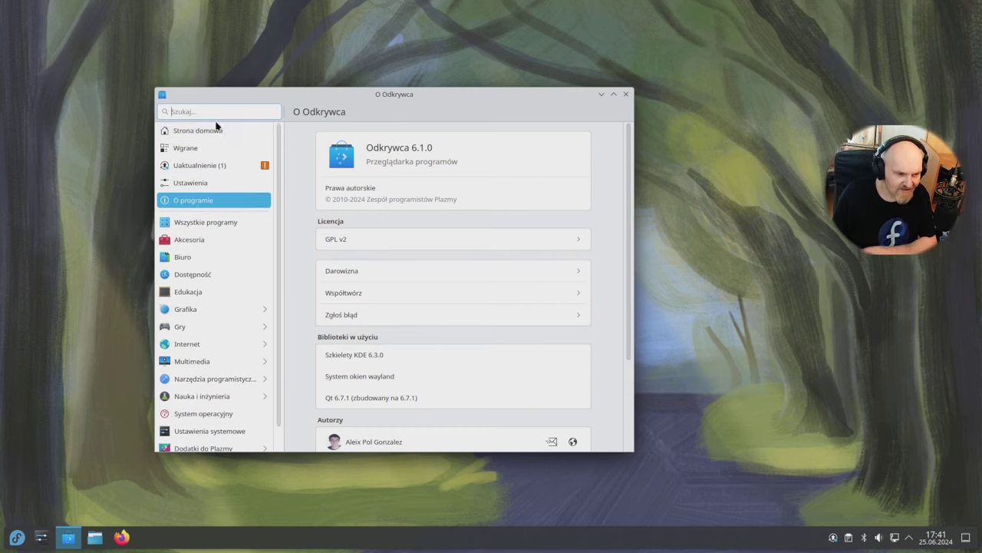
left_click_drag(238, 96, 328, 71)
type("steam")
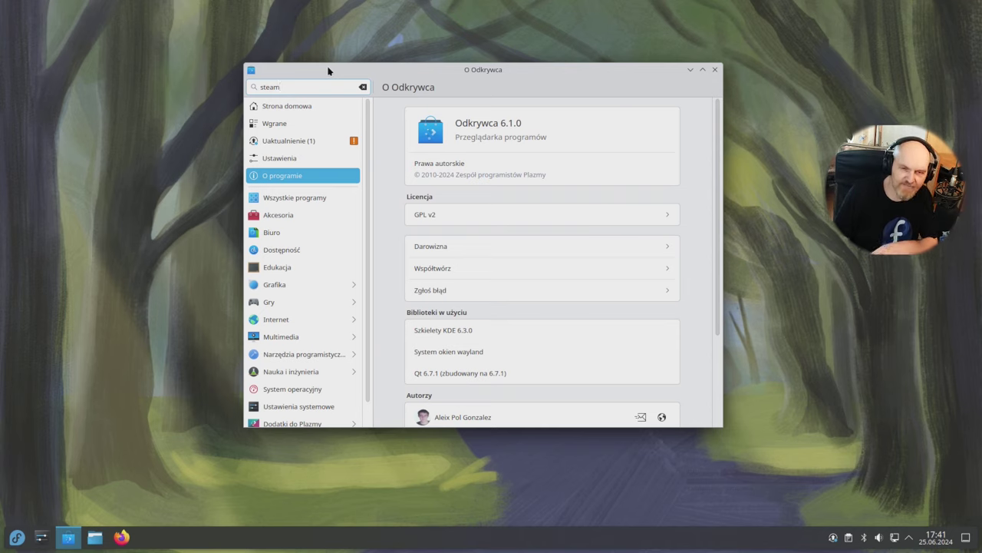
key("Return")
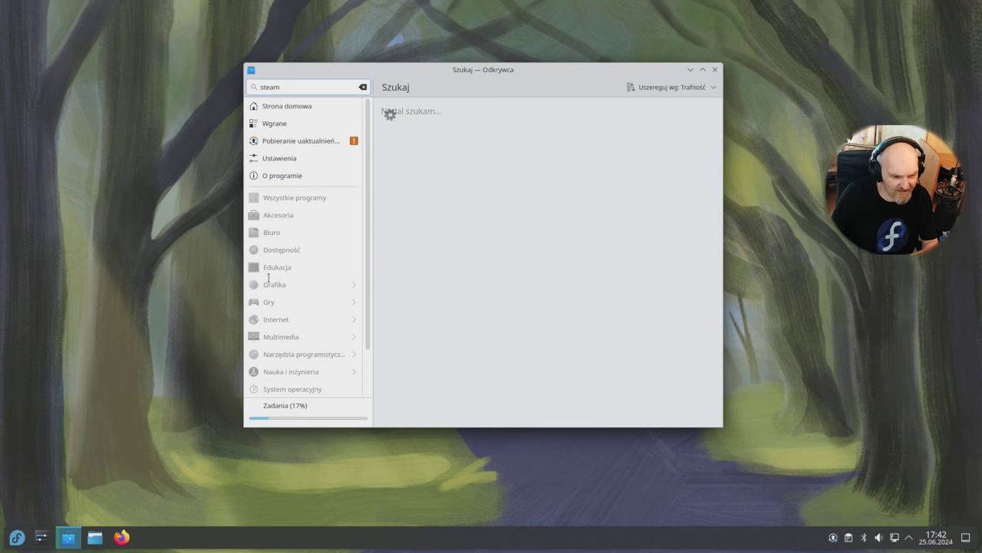
left_click(361, 90)
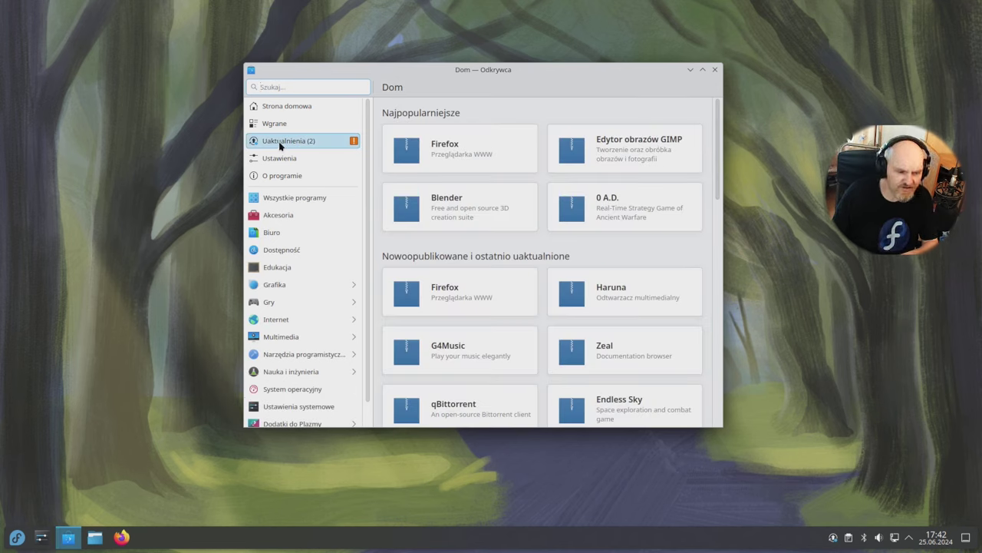
Step: Open the Gry category and browse its Działanie and Emulatory subcategories
left_click(291, 298)
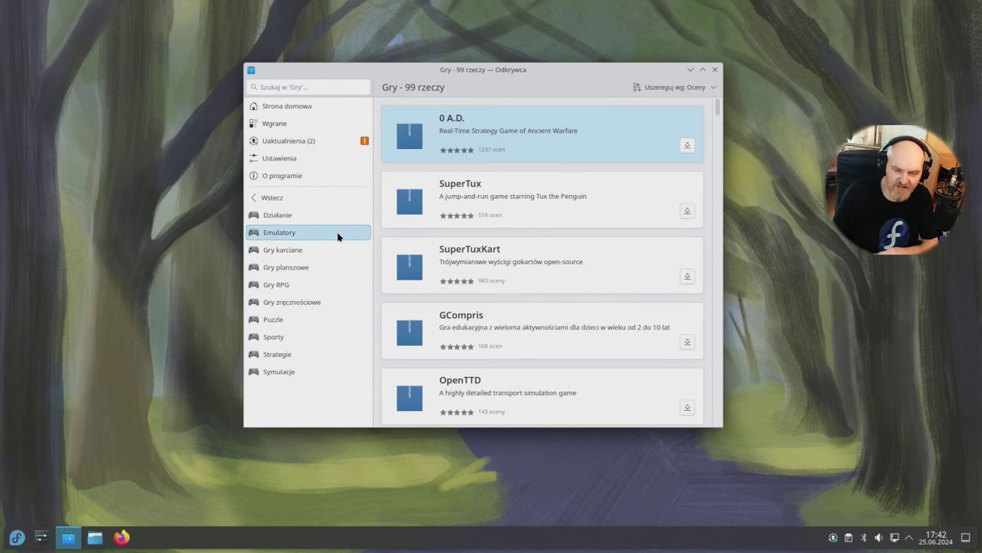
left_click(314, 219)
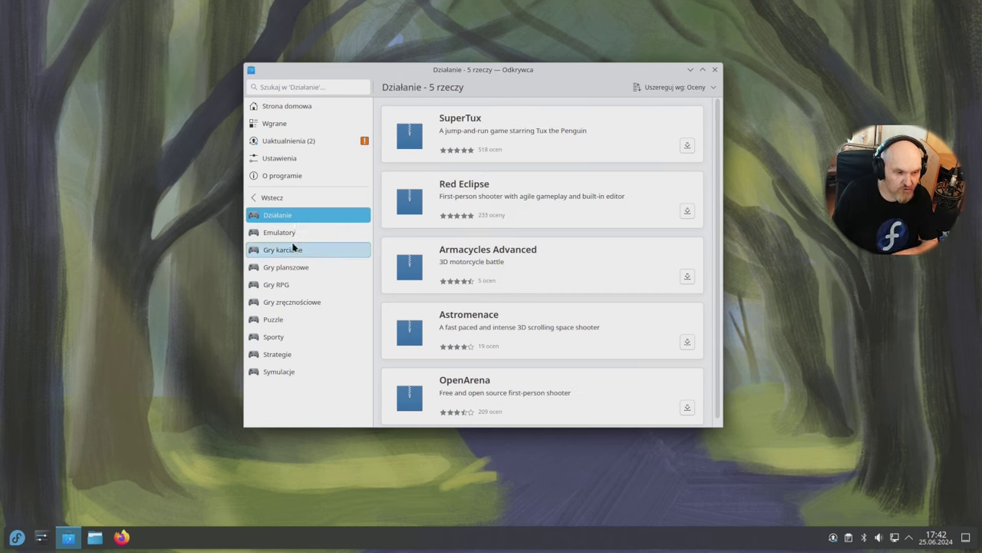
left_click(285, 230)
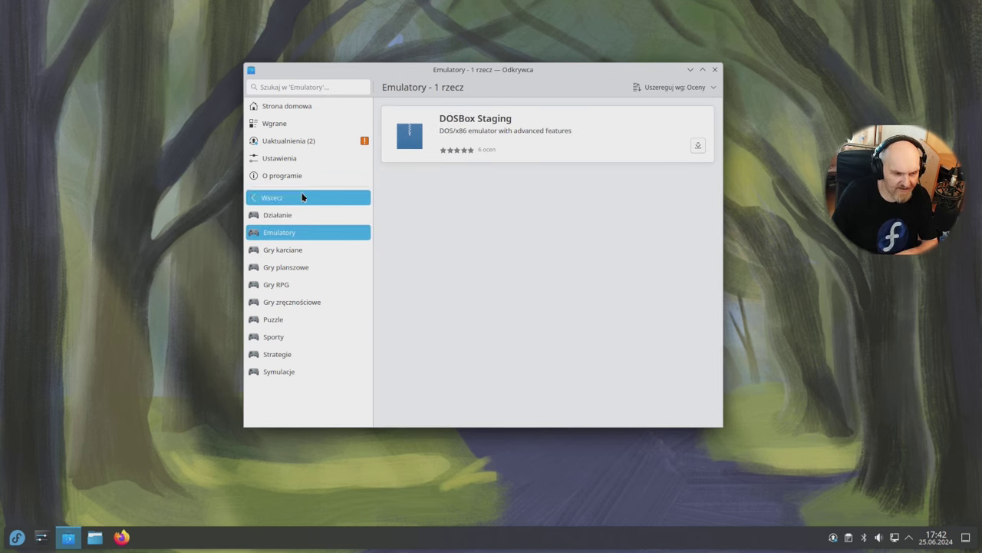
Step: Return to the main category list and browse the Biuro, Dostępność and Edukacja listings
left_click(302, 197)
left_click(306, 233)
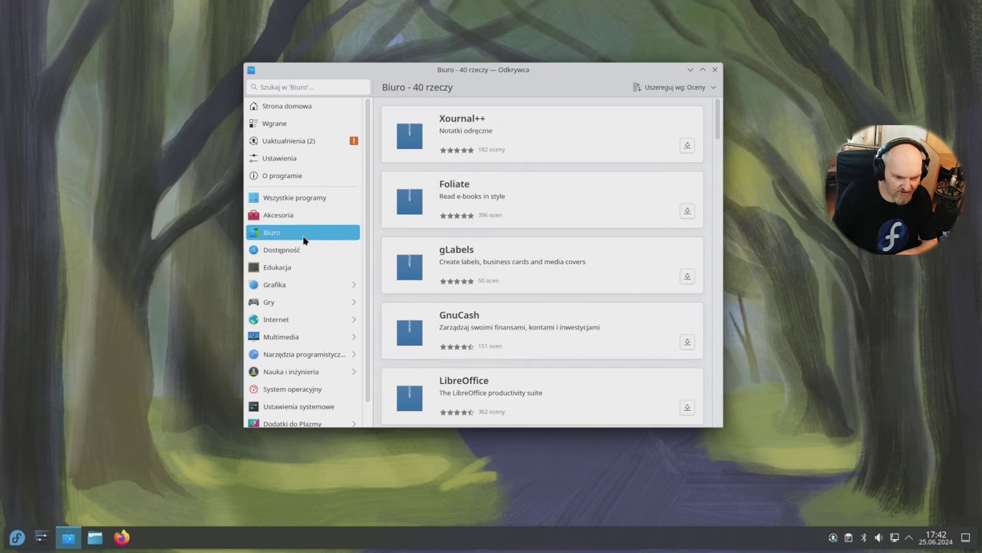
scroll(505, 261, "down", 3)
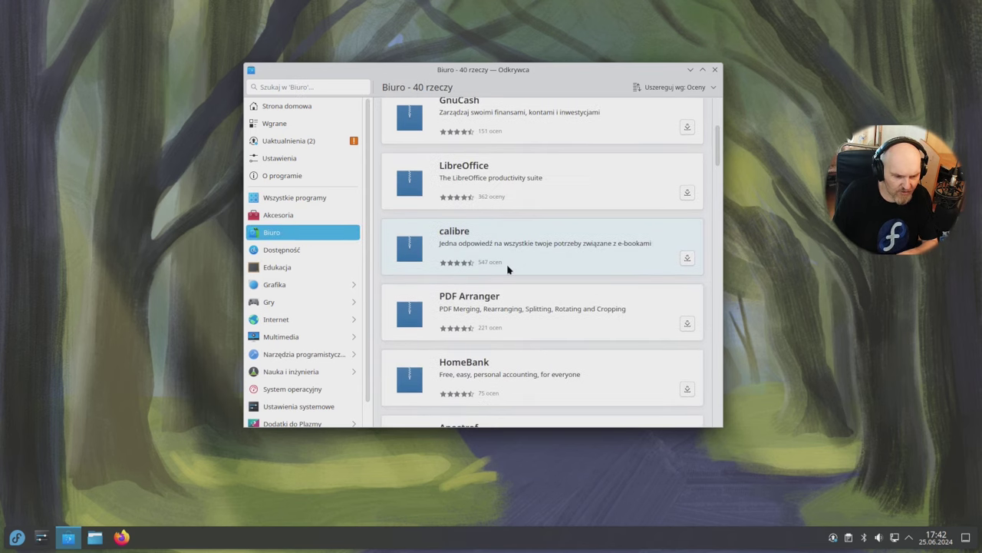
scroll(507, 277, "down", 3)
left_click(310, 259)
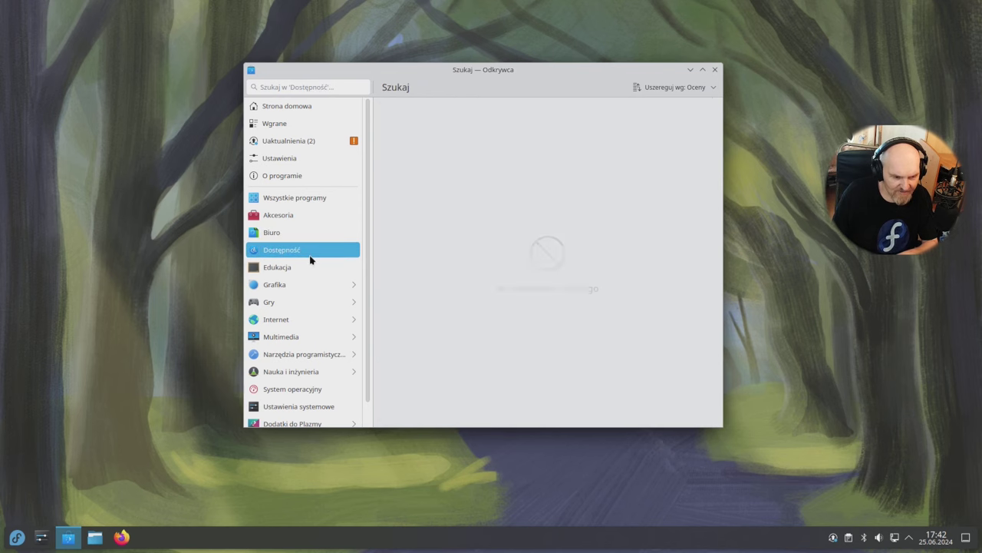
left_click(304, 265)
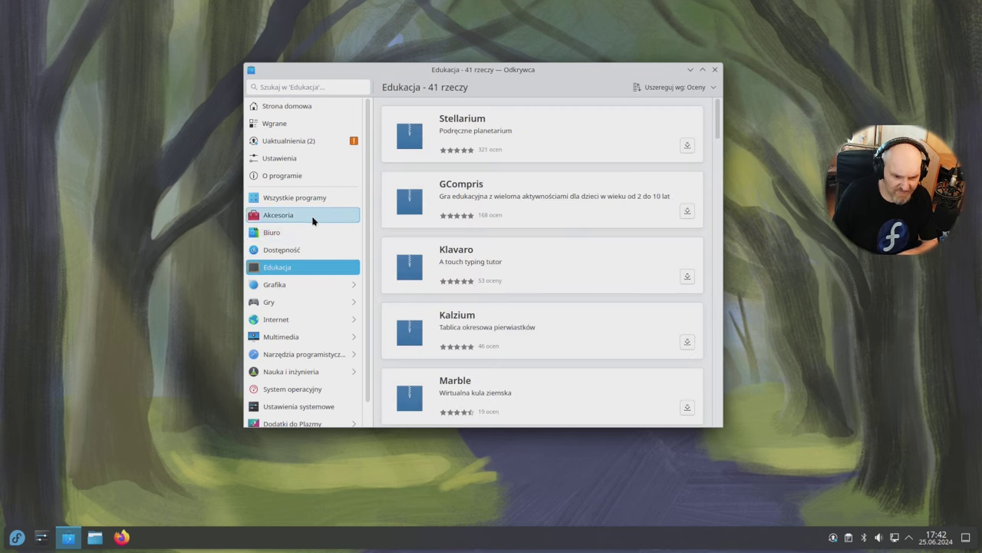
Step: Browse the full program listing under Wszystkie programy
left_click(307, 201)
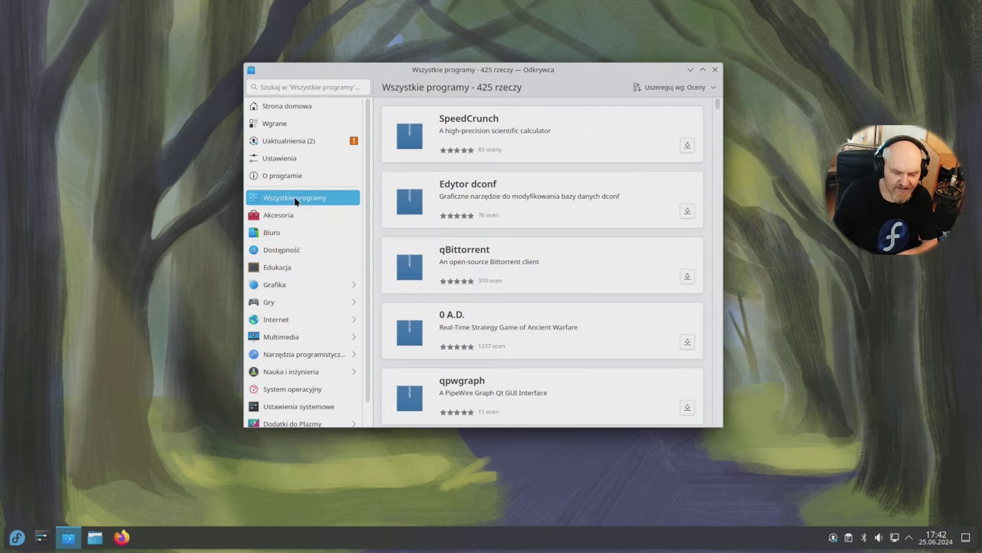
scroll(537, 288, "down", 9)
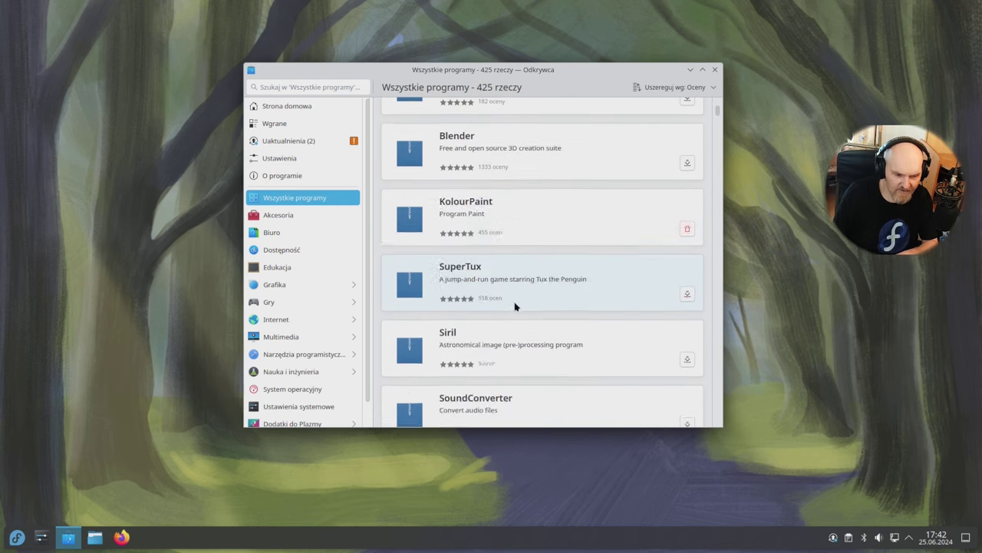
scroll(511, 304, "down", 5)
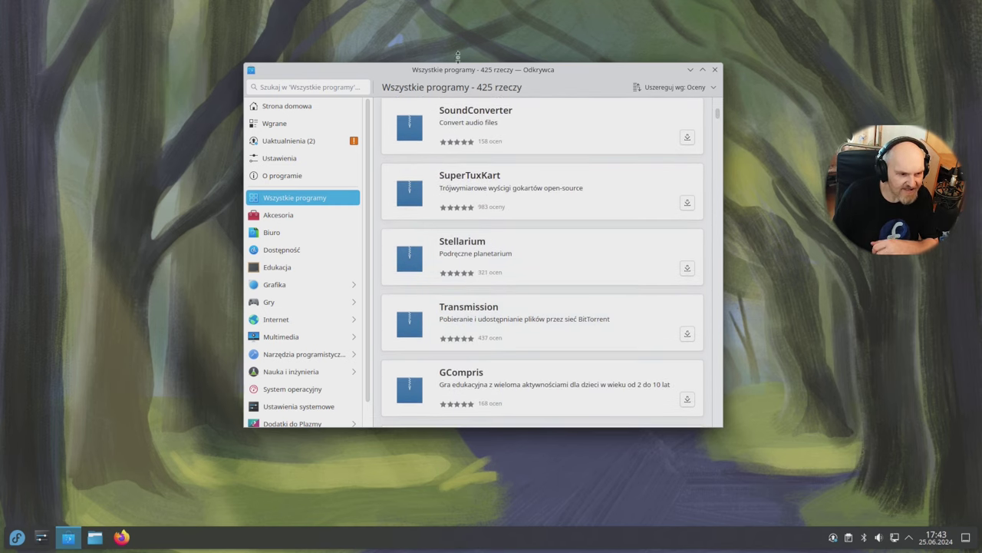
Step: Restart the software center and open Blender's page to list its available installation sources
left_click(716, 69)
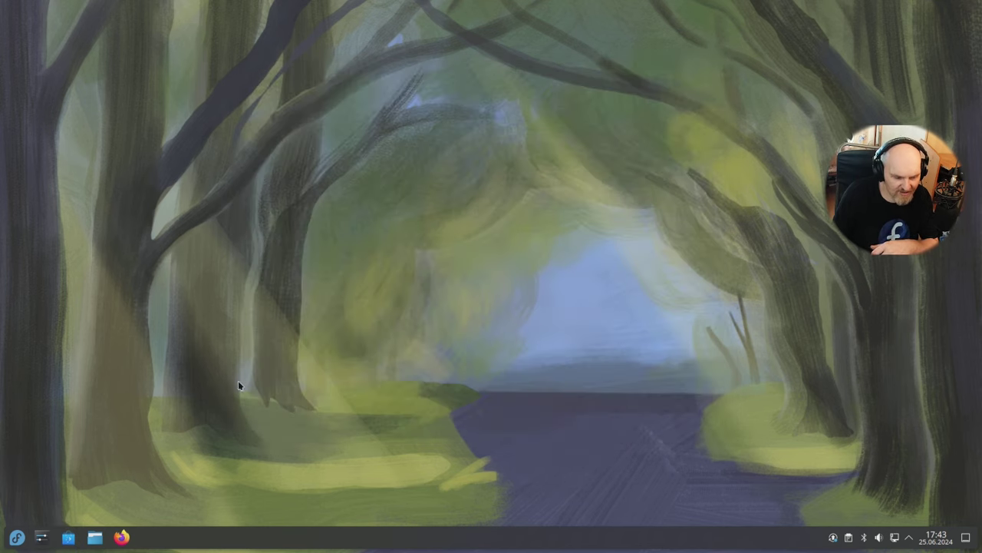
left_click(71, 539)
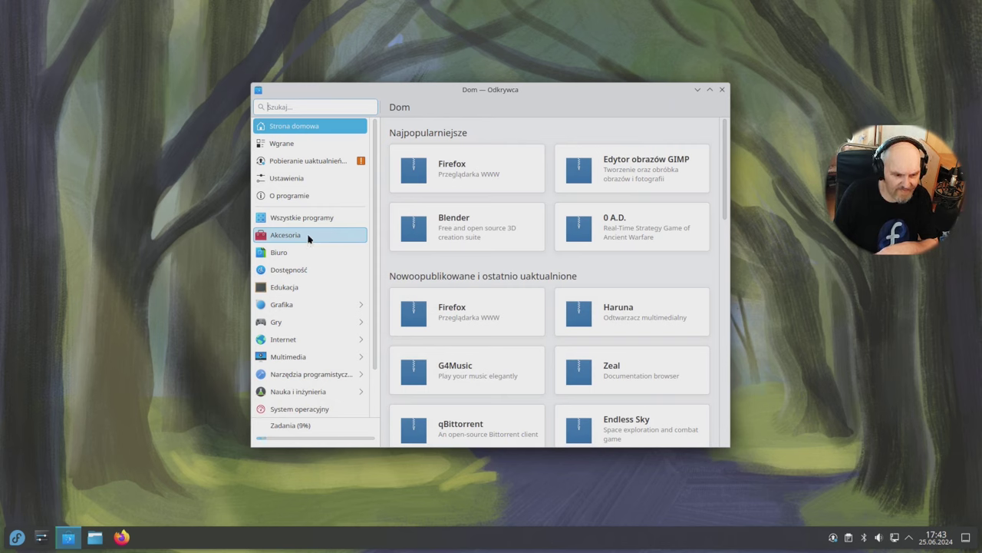
scroll(559, 268, "down", 5)
scroll(545, 268, "up", 4)
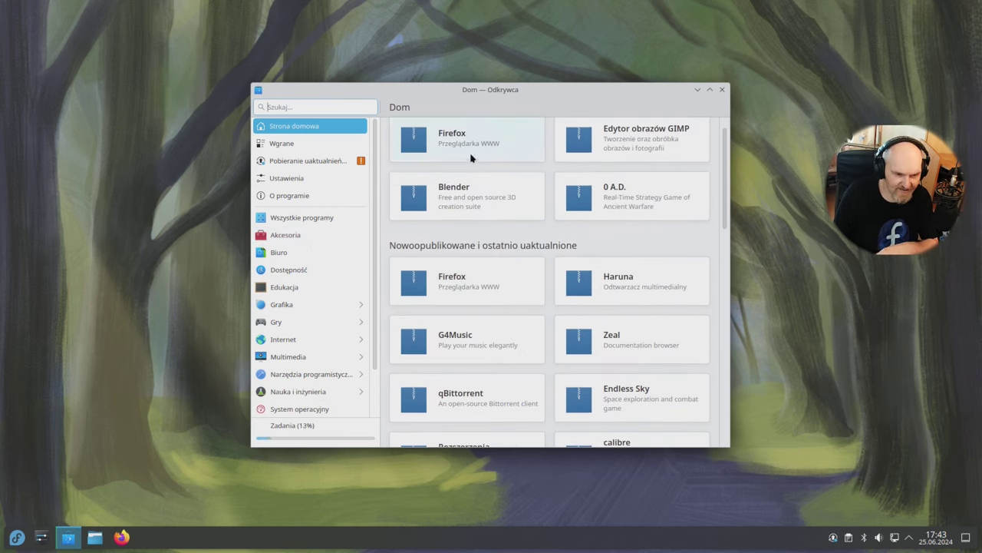
left_click(469, 188)
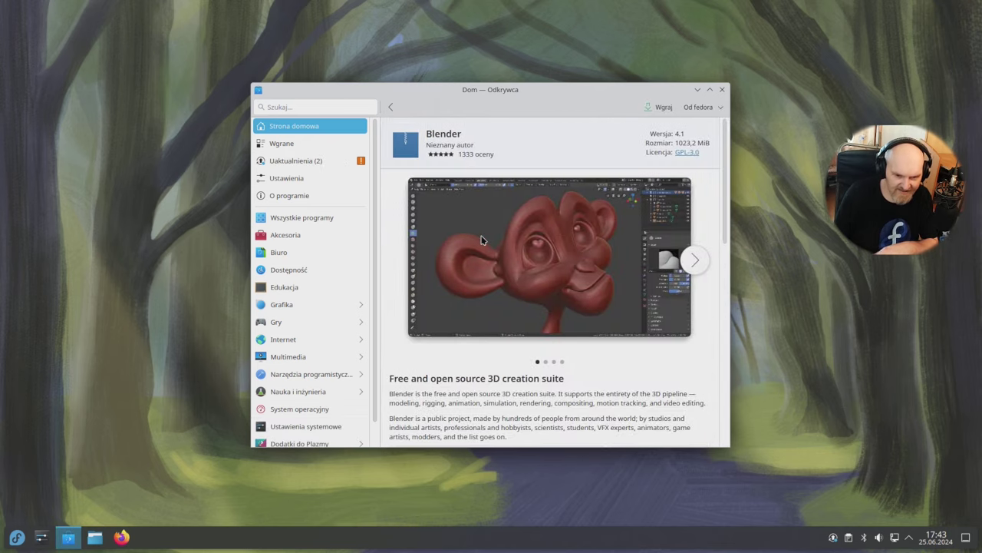
left_click(700, 112)
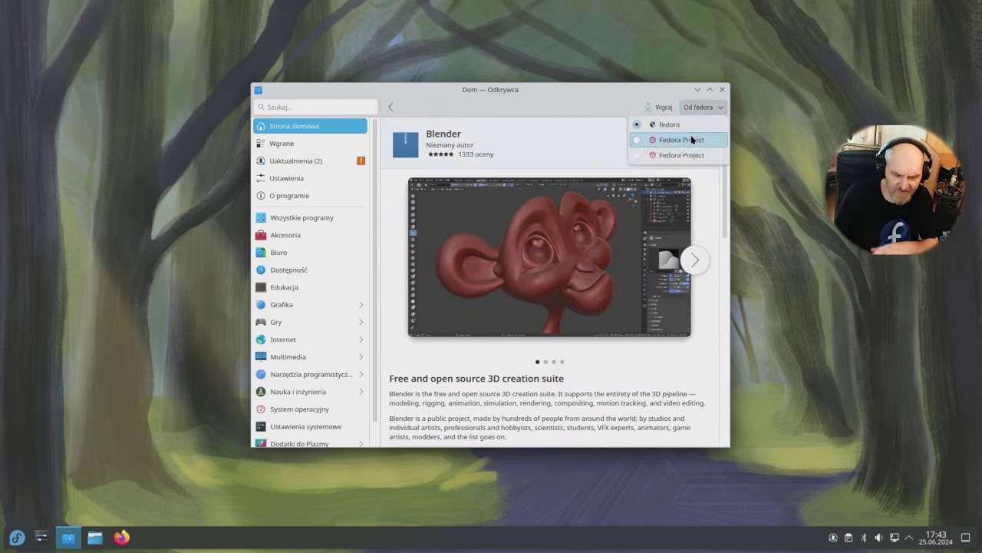
Step: Search for "gimp", open the Edytor obrazów GIMP page and list its available installation sources
left_click(295, 109)
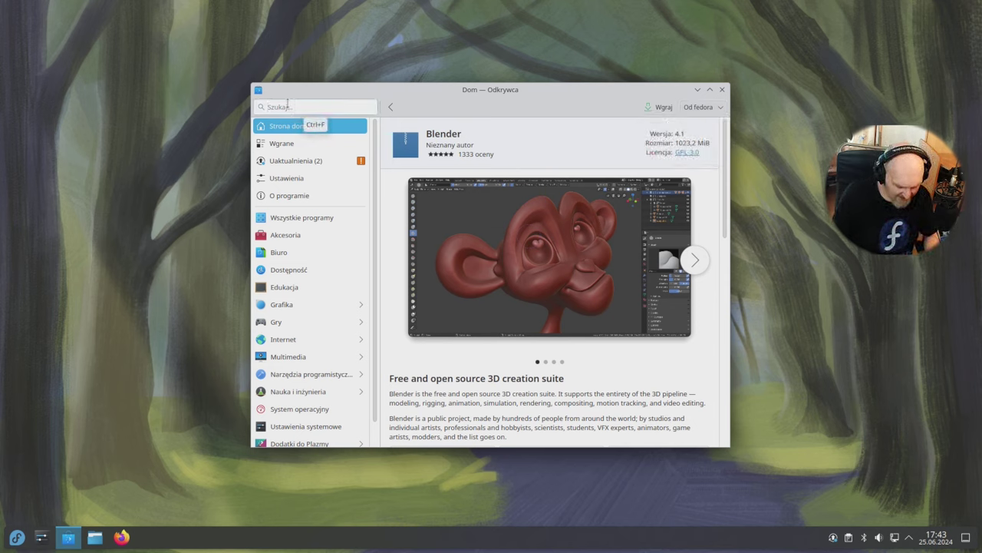
type("gimp")
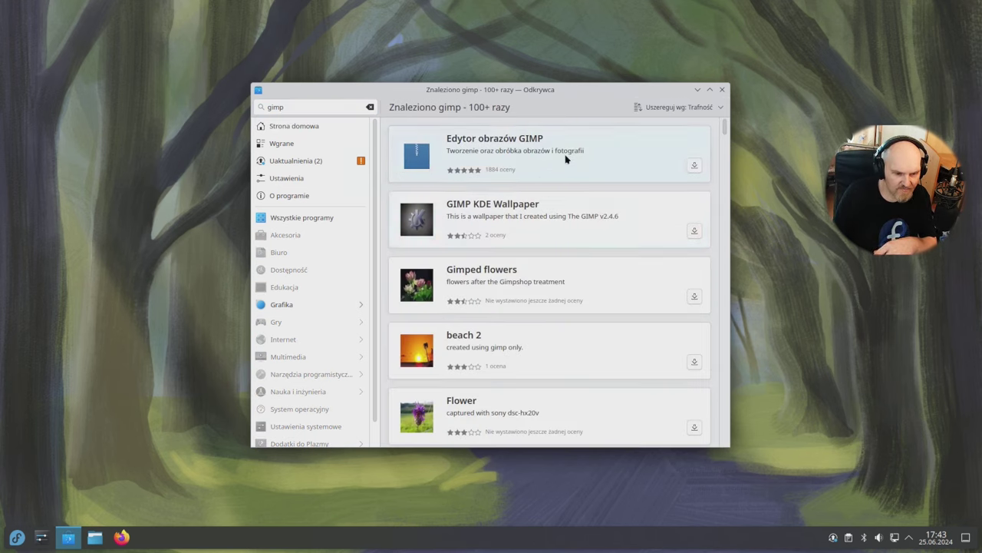
scroll(528, 299, "down", 4)
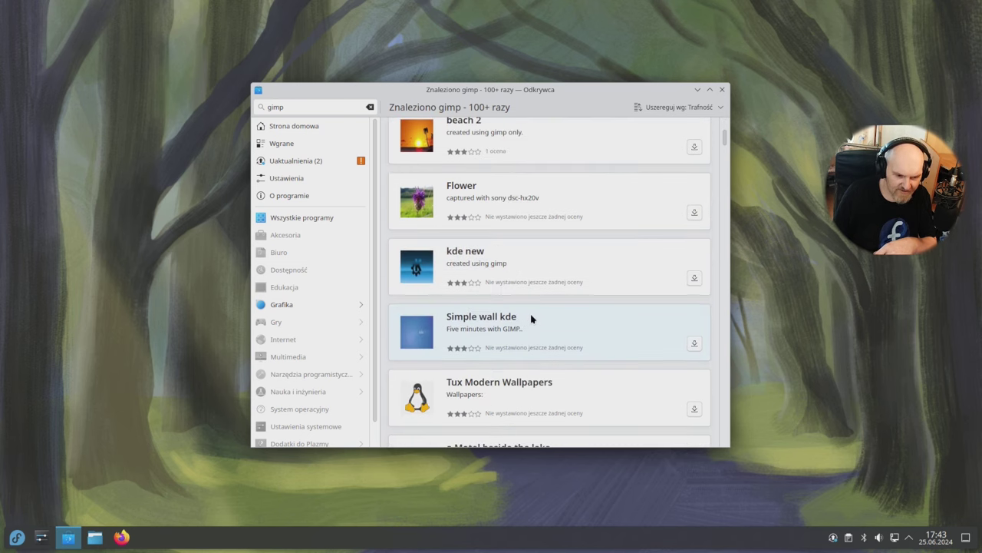
scroll(530, 317, "up", 4)
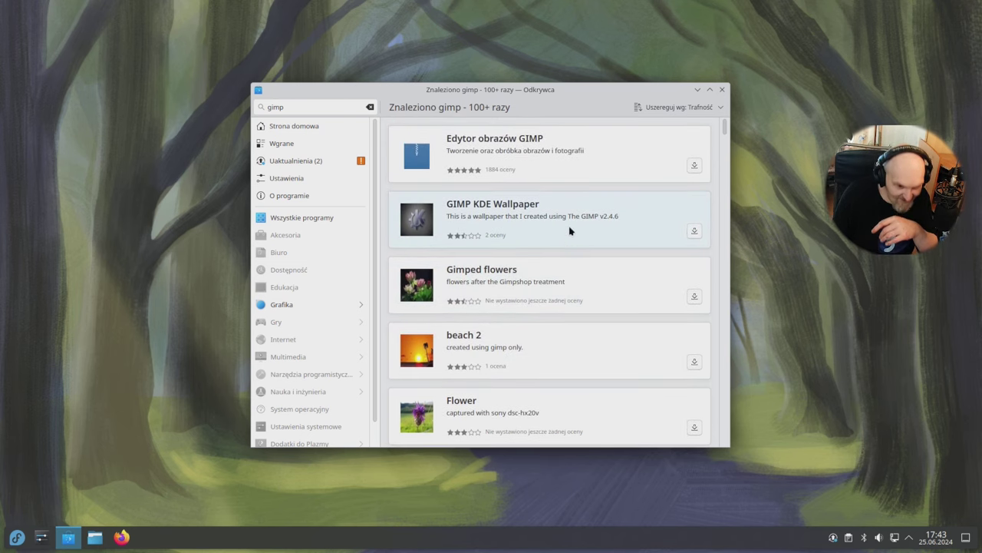
left_click(533, 142)
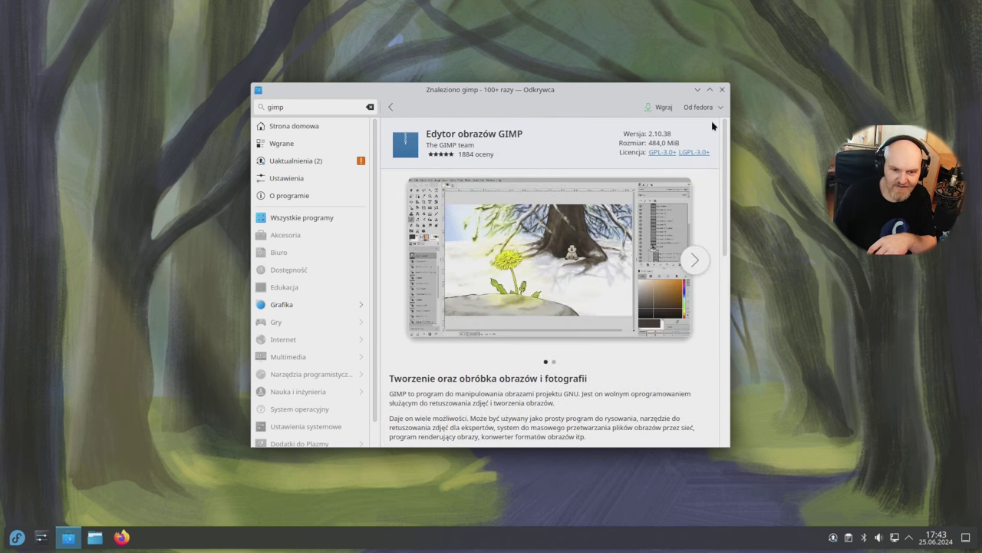
left_click(713, 109)
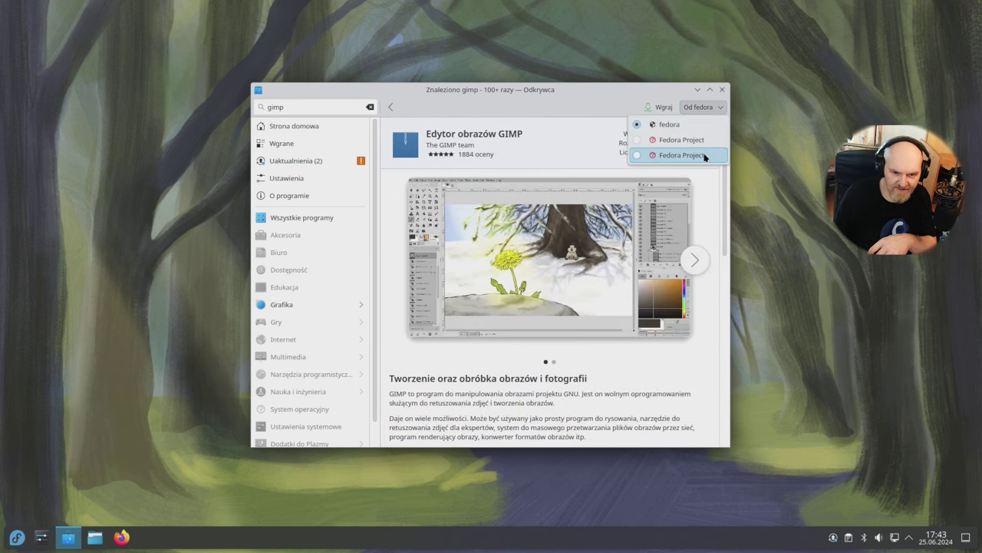
Step: Check the pending system updates and view the configured software sources in the settings
left_click(301, 175)
left_click(304, 163)
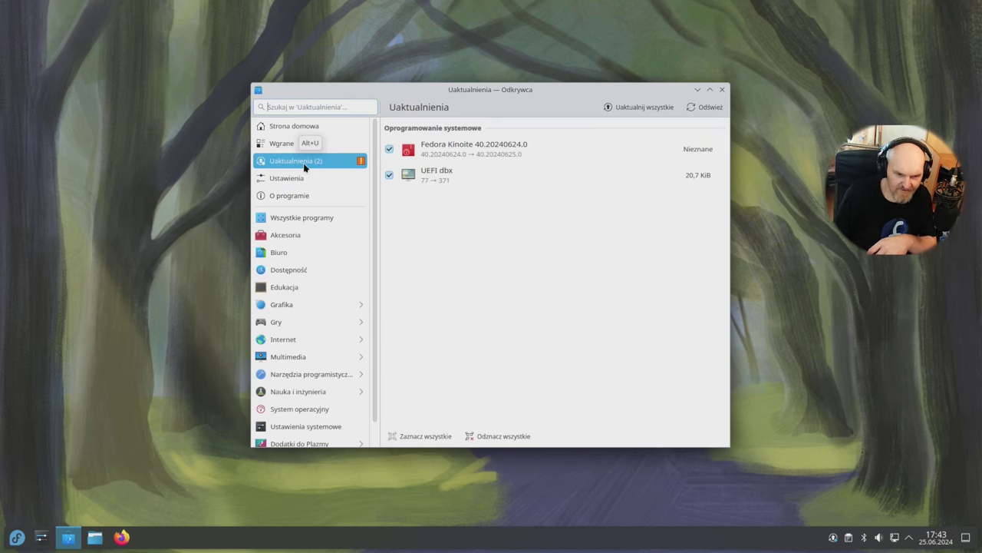
left_click(309, 175)
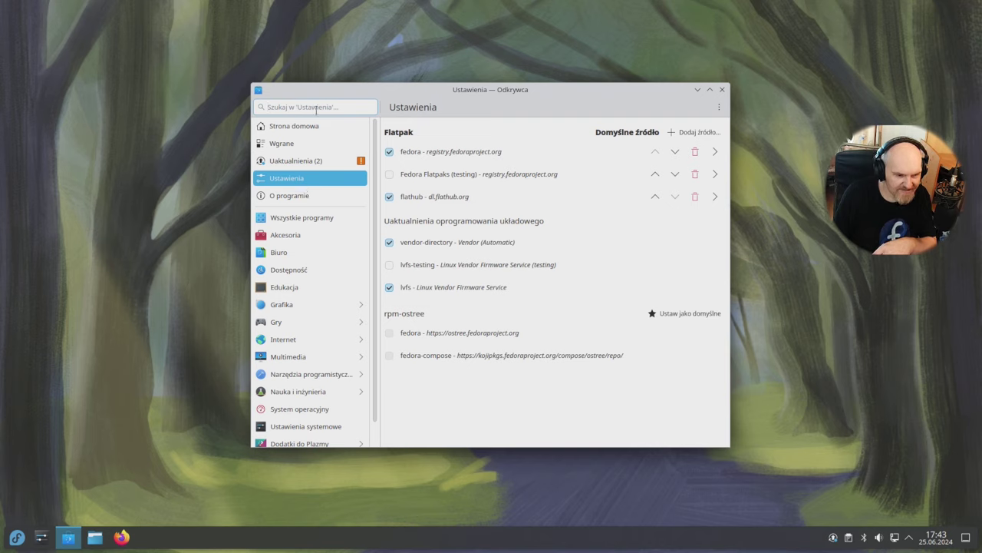
Step: Search for "gimp" within the Grafika category and clear the search to list all its programs
type("gimp")
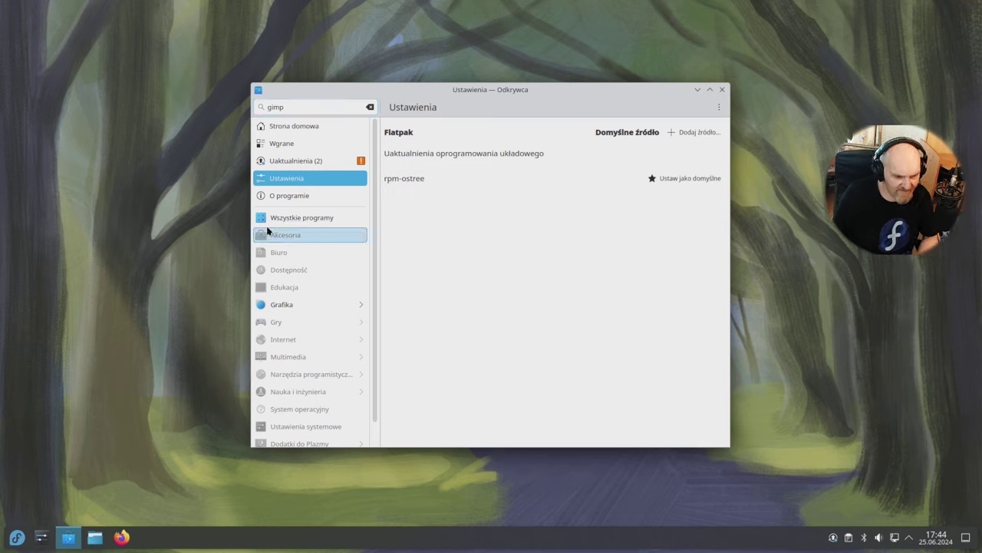
left_click(299, 220)
left_click(290, 305)
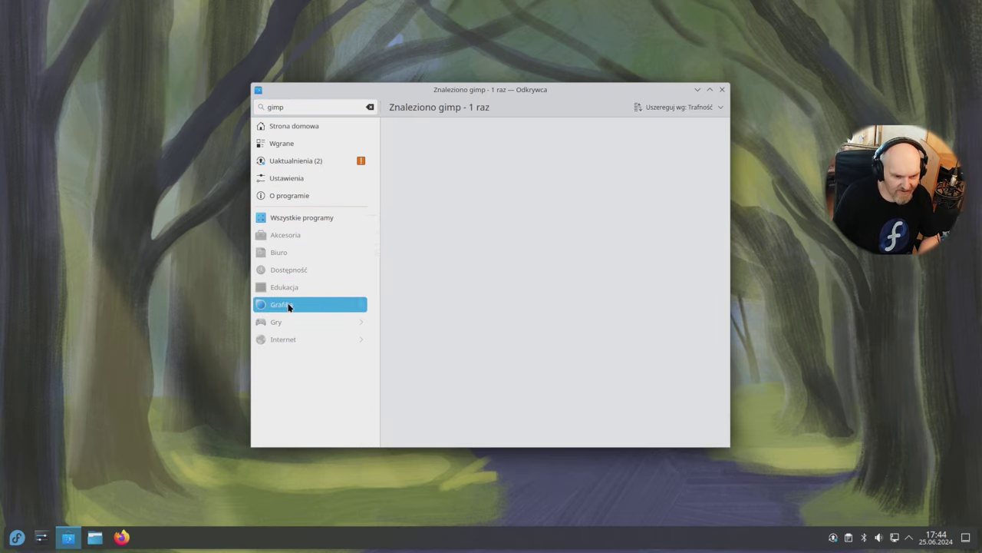
left_click(370, 107)
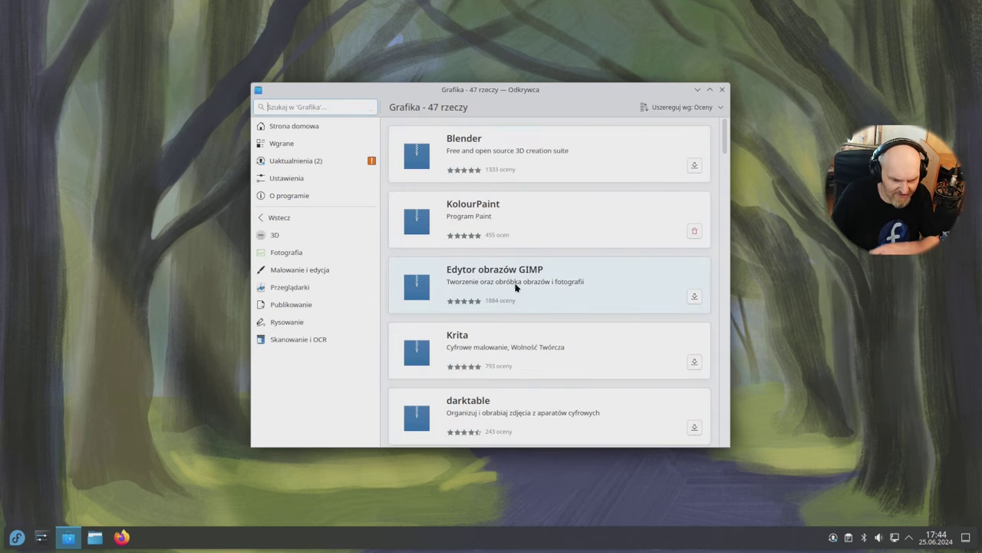
Step: Open Krita's page, select the second Fedora Project entry as its source, and go back from the displayed page
left_click(530, 347)
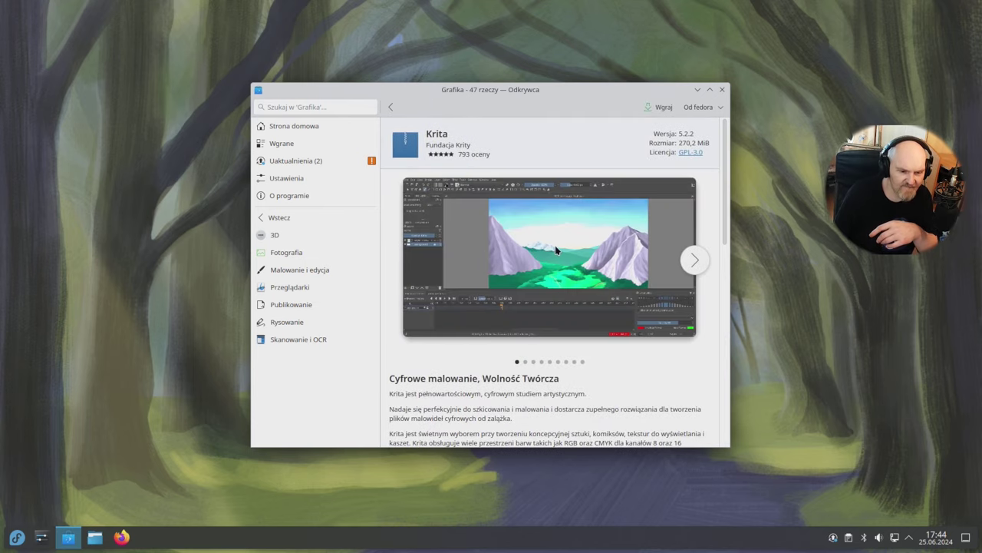
left_click(714, 107)
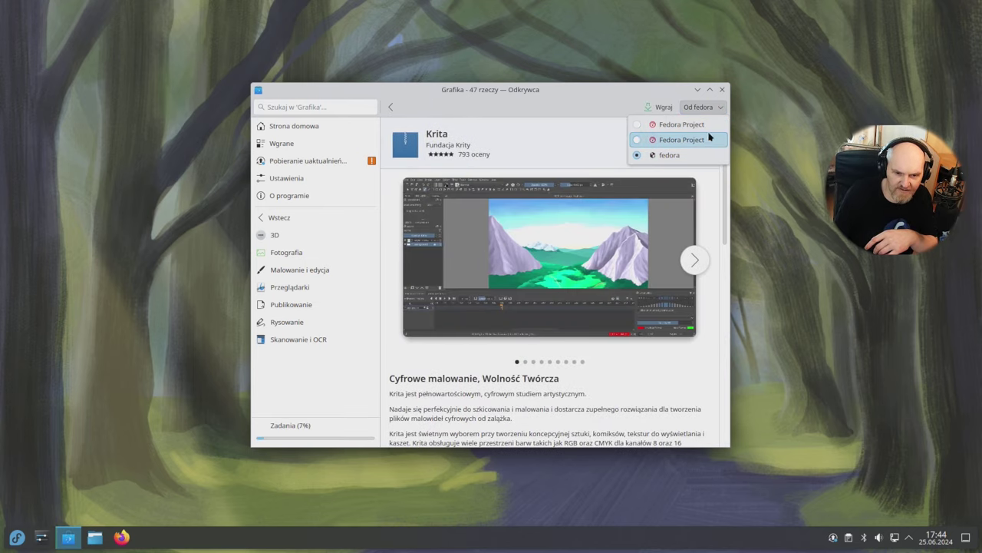
left_click(701, 140)
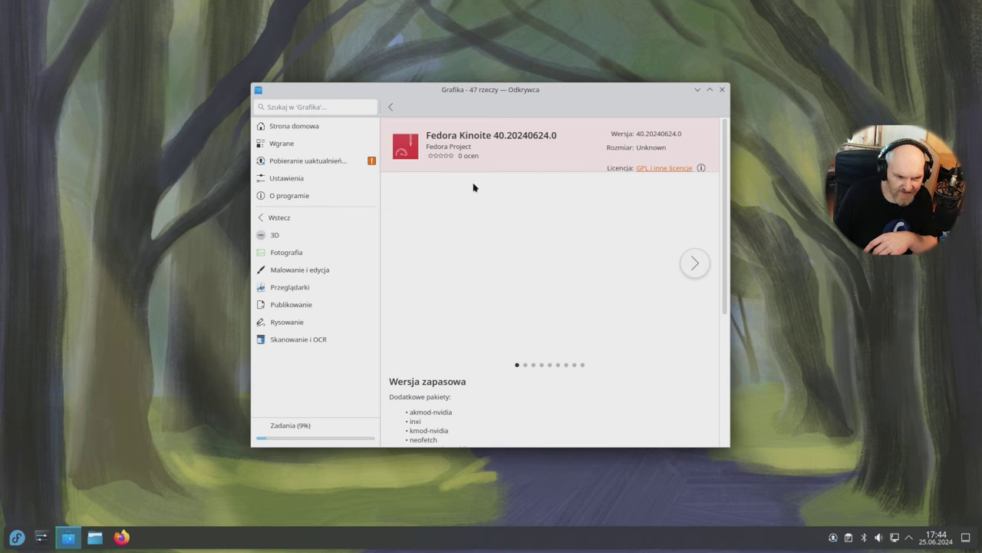
left_click(390, 107)
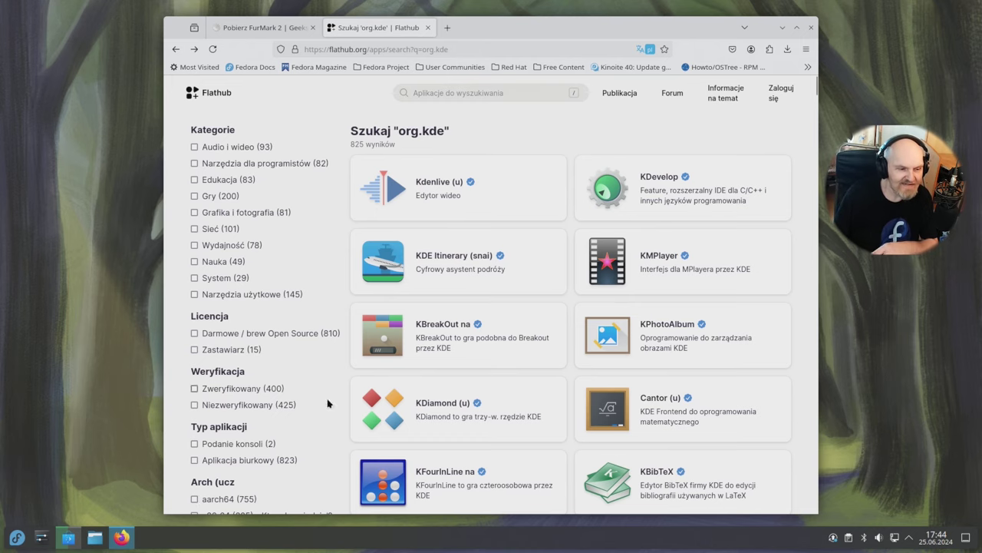
Step: Open the Kdenlive (u) app page from Flathub's "org.kde" search results
left_click(464, 198)
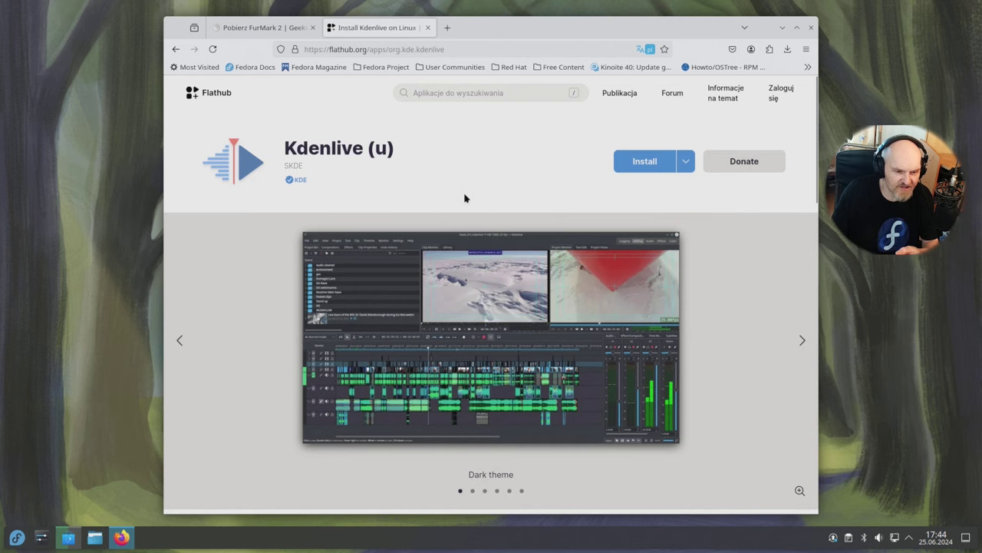
Step: Download the Kdenlive installation file org.kde.kdenlive.flatpakref from Flathub and show it in the Pobrane folder
left_click(645, 168)
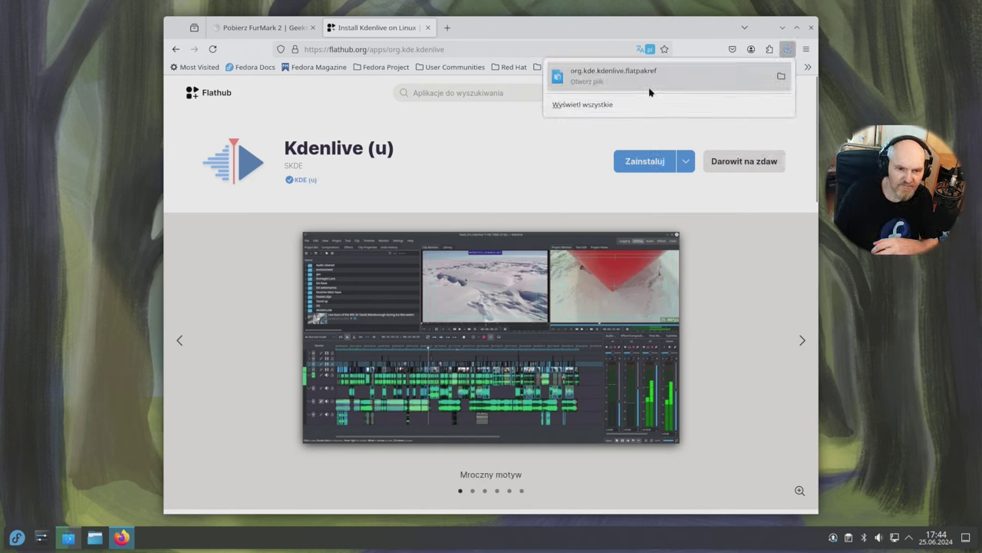
left_click(779, 76)
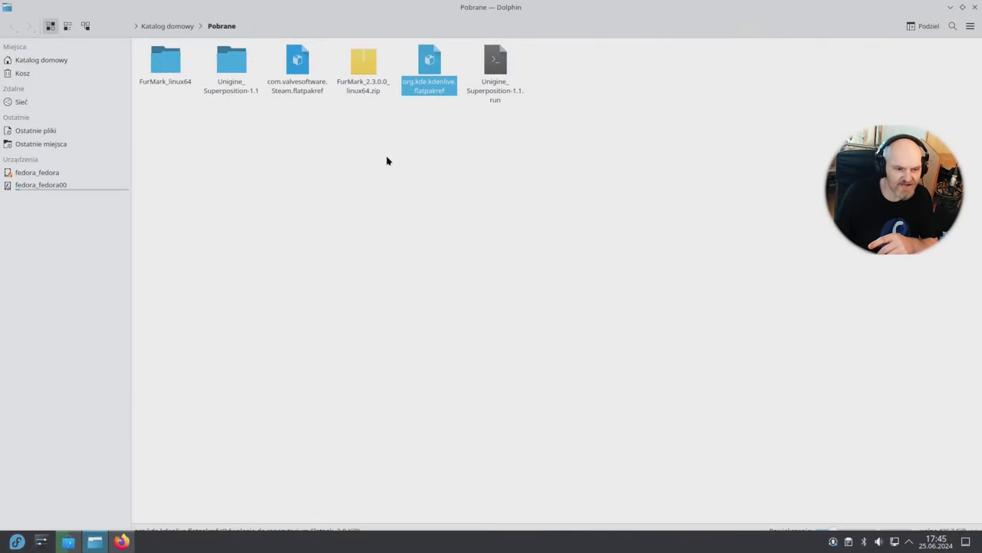
left_click(476, 145)
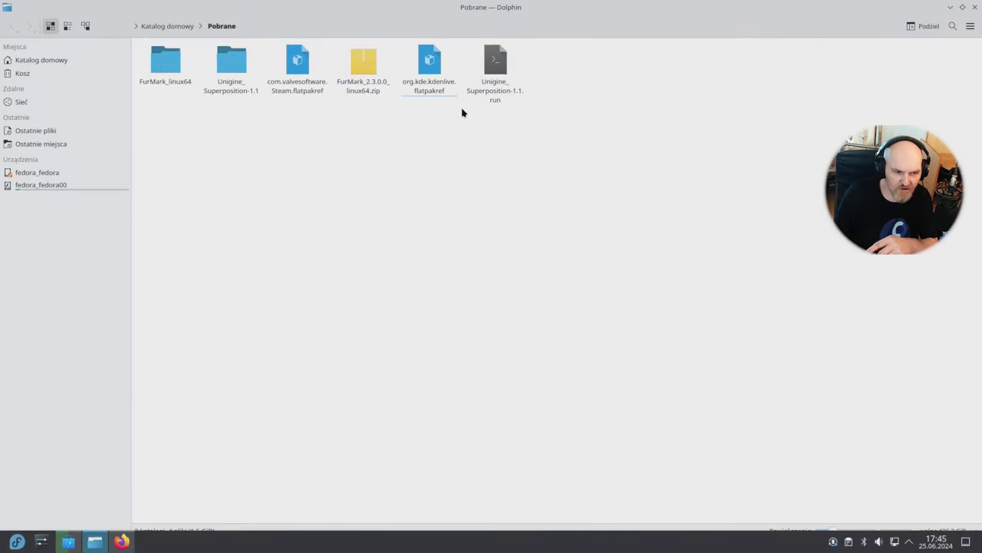
Step: Try to open the downloaded Kdenlive and Steam flatpakref files from the Pobrane folder, and close the file manager
left_click(433, 73)
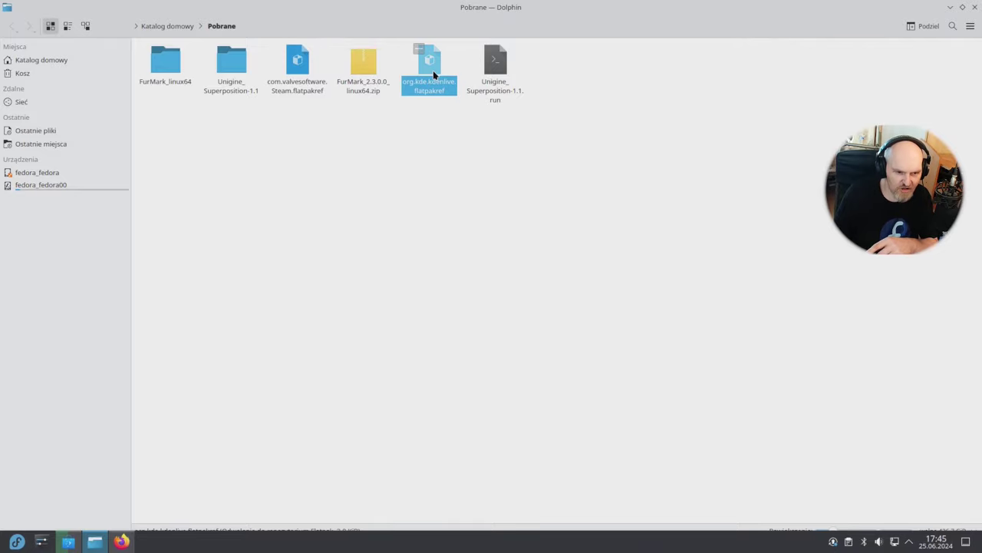
double_click(433, 70)
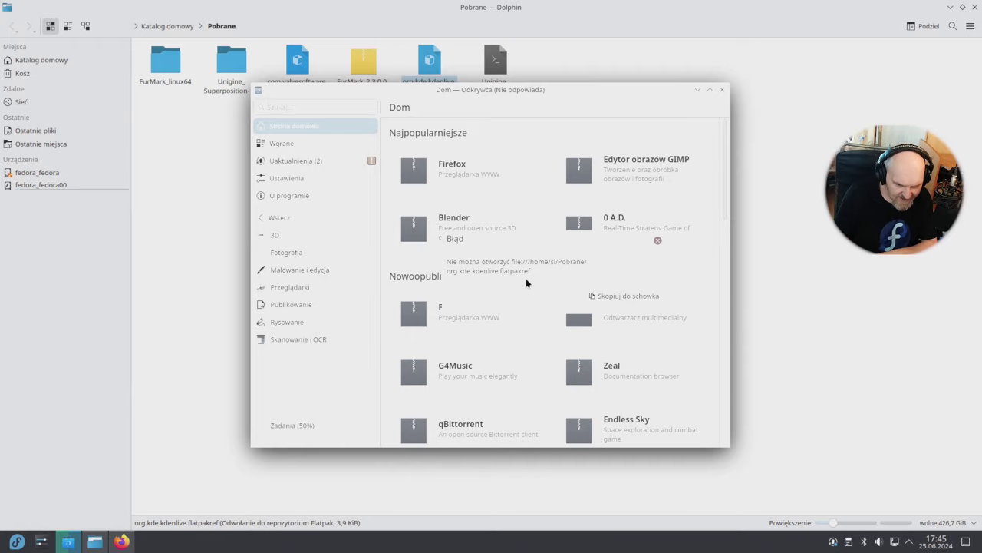
left_click(756, 267)
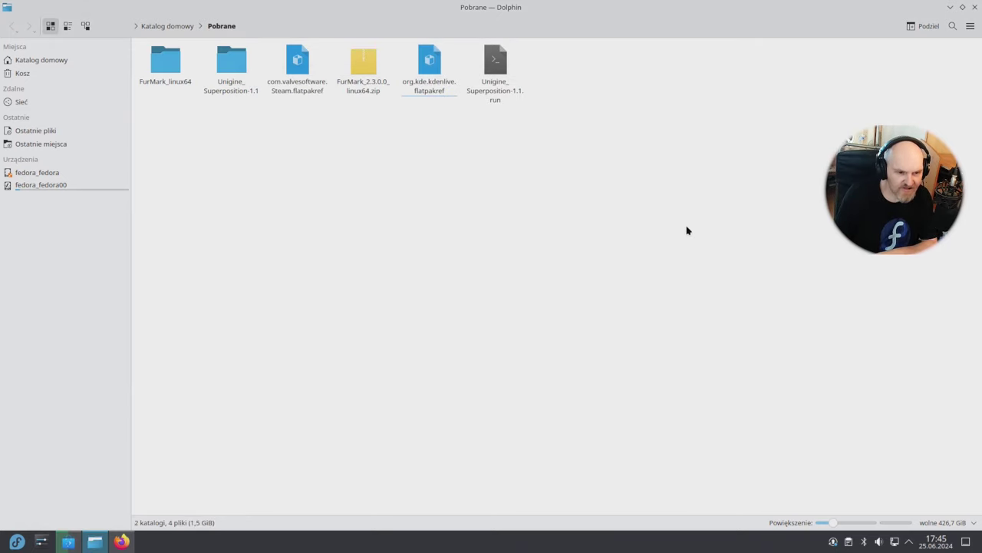
double_click(305, 75)
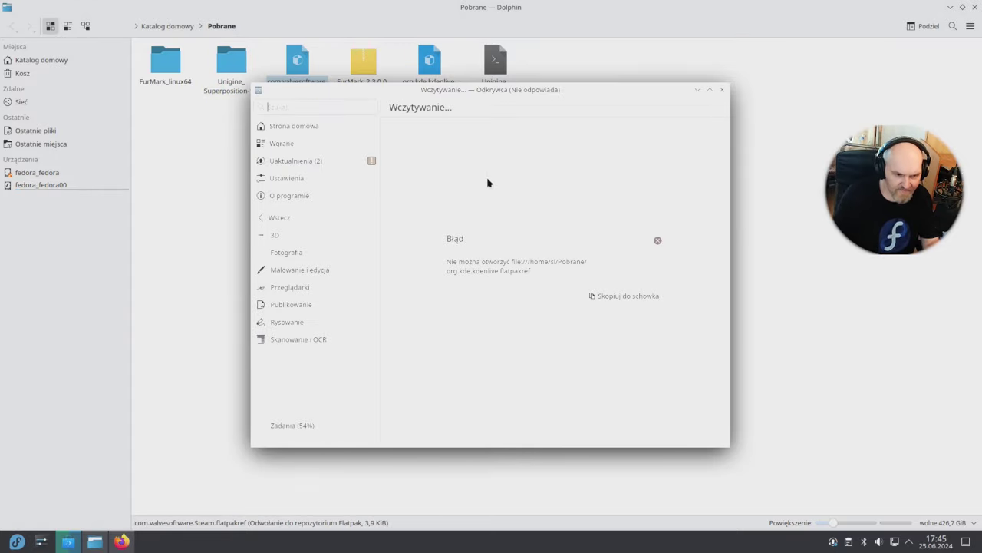
left_click(975, 7)
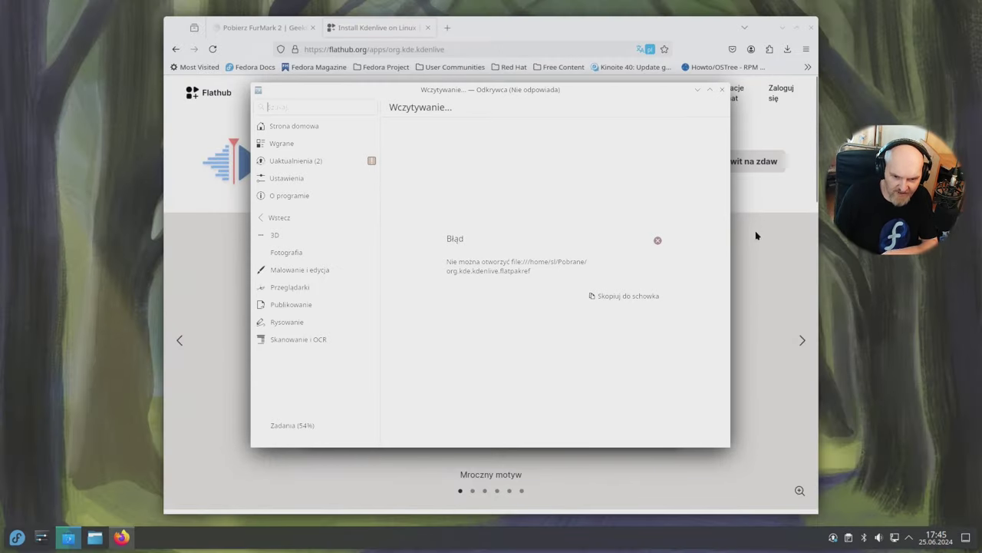
Step: Copy the manual installation command "flatpak install flathub org.kde.kdenlive" from Kdenlive's Flathub page
left_click(686, 163)
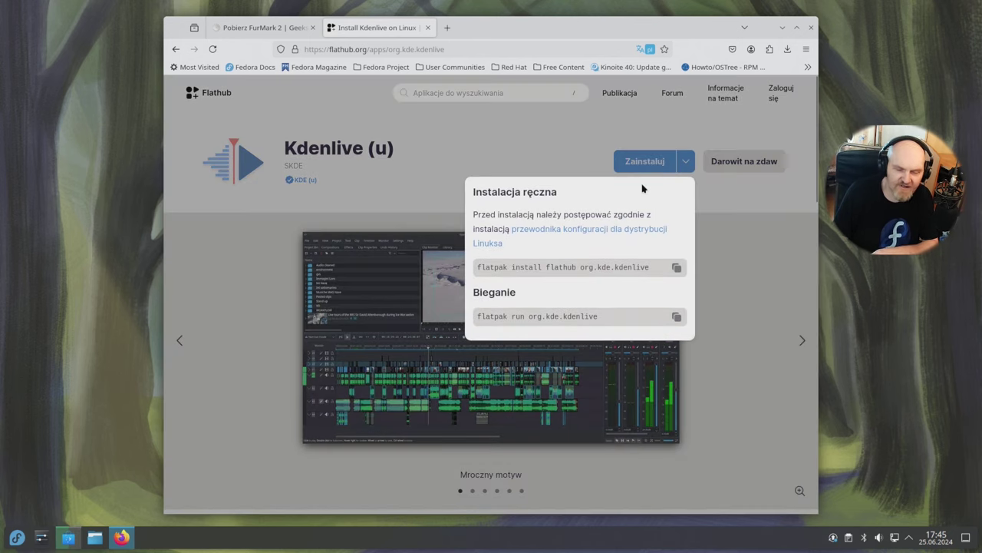
triple_click(603, 267)
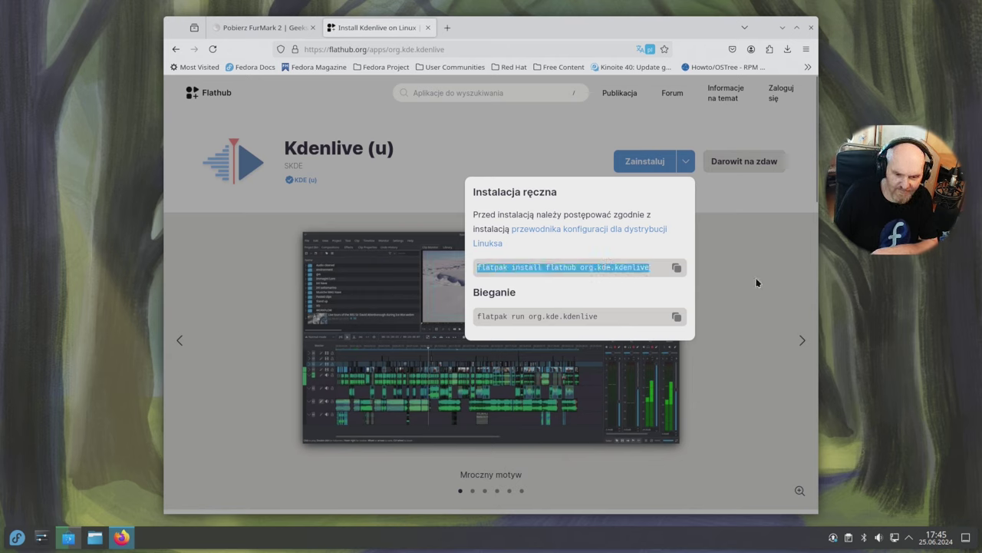
left_click(676, 268)
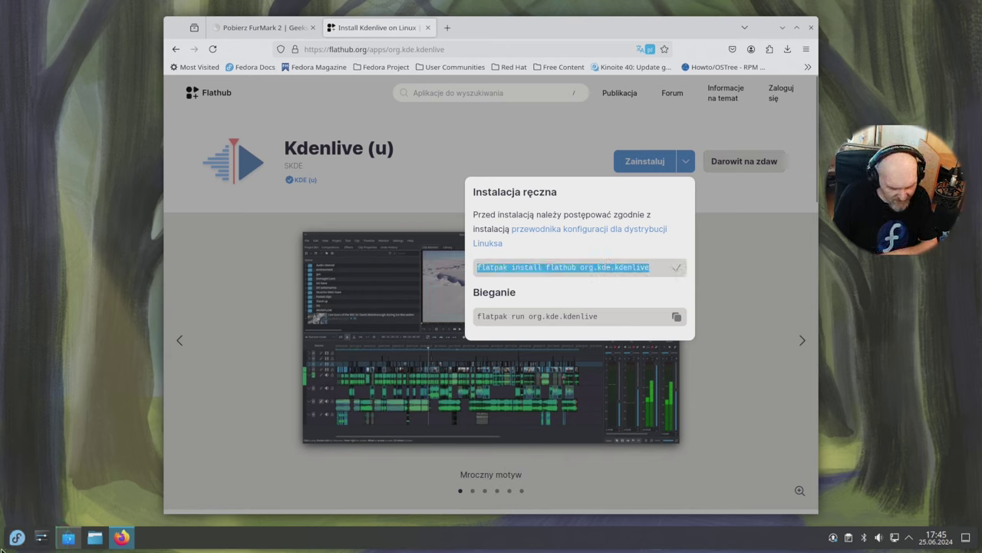
Step: Try to install Kdenlive by running the copied flatpak command in Konsola with enlarged text, and close the terminal
left_click(4, 544)
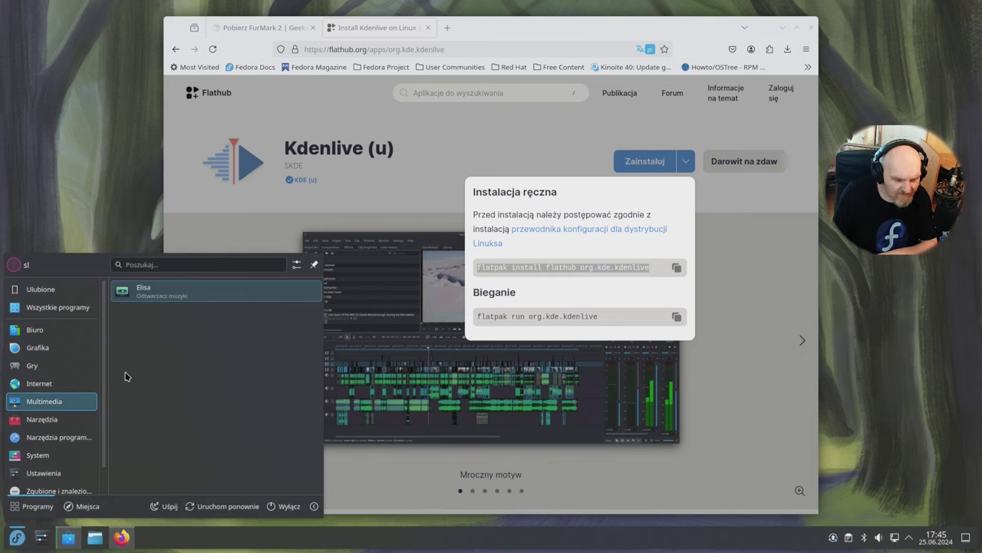
mouse_move(29, 481)
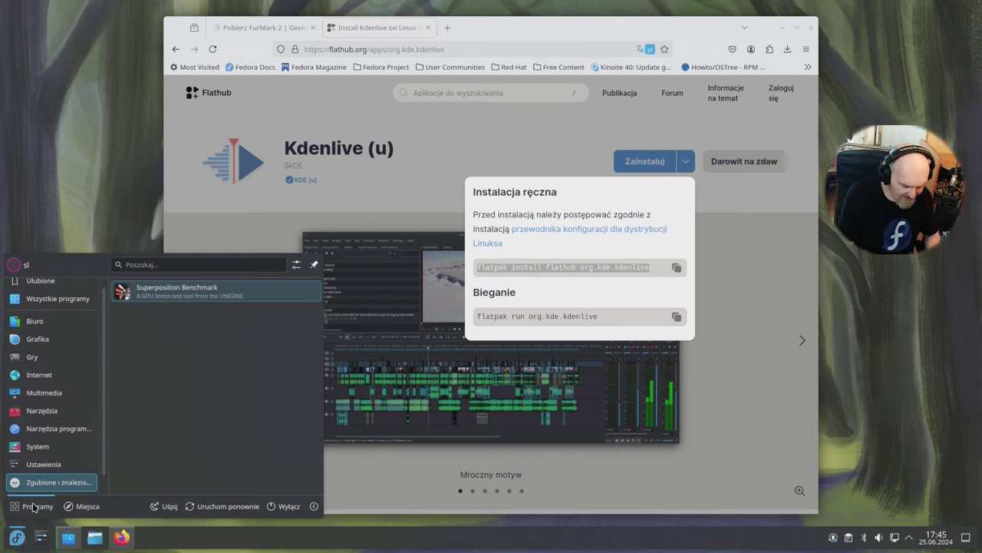
type("ter")
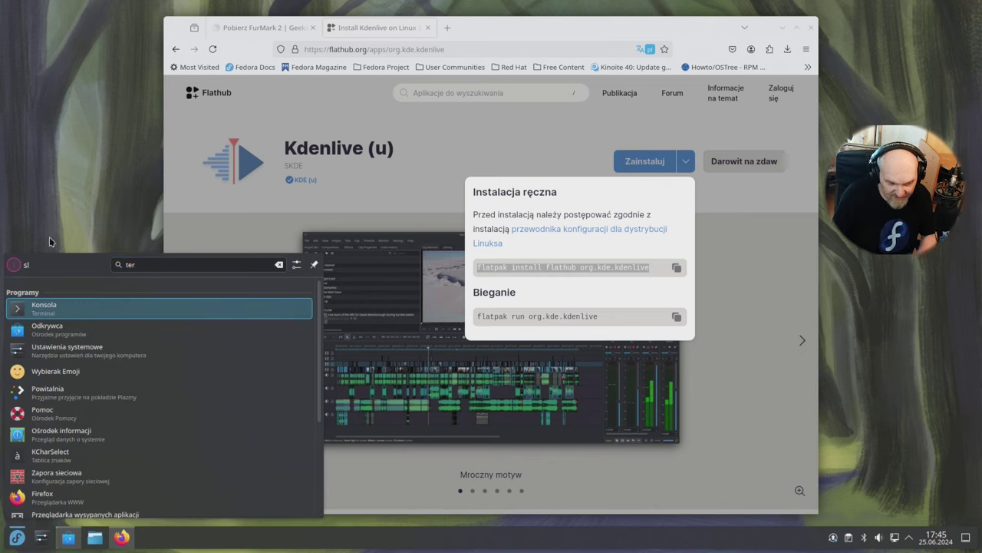
left_click(31, 305)
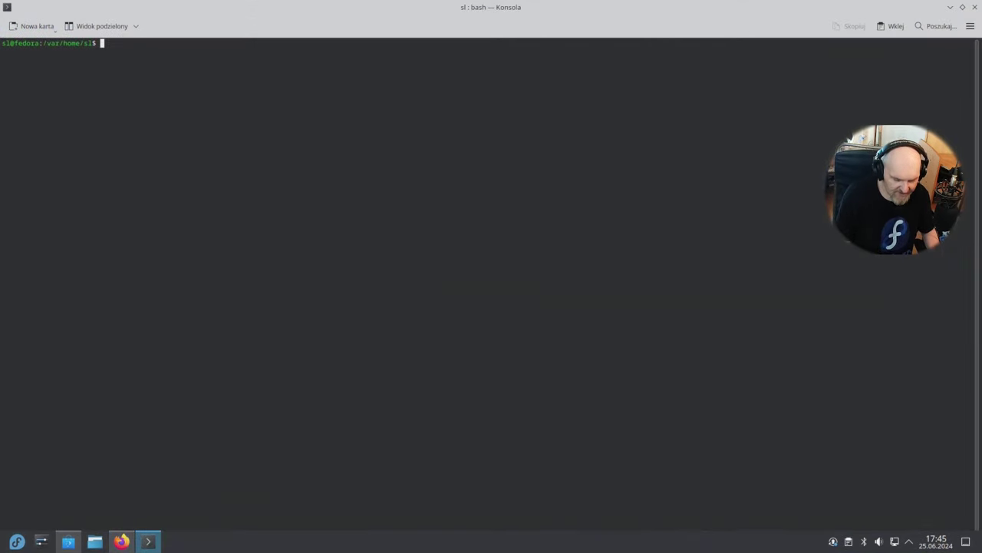
key("ctrl+plus")
key("ctrl+plus")
key("ctrl+plus")
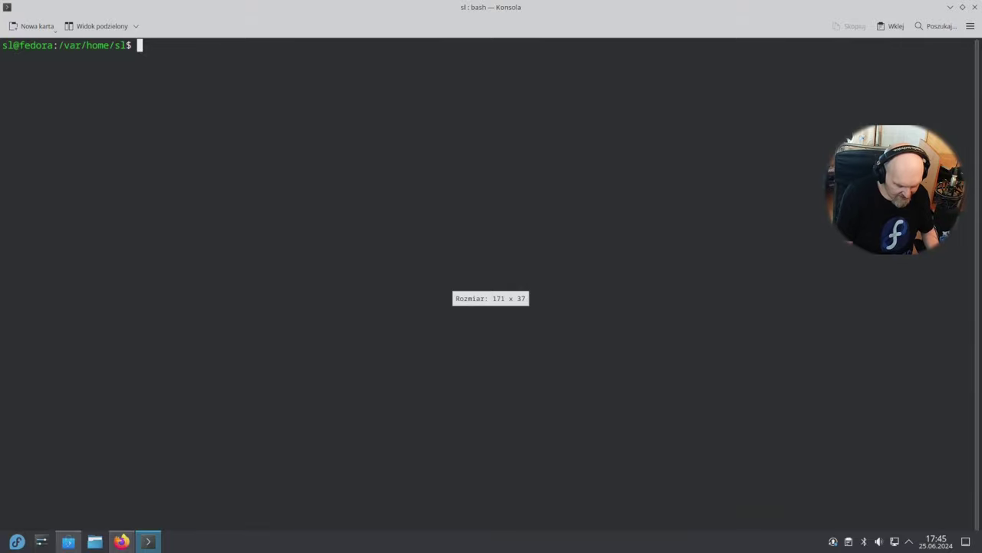
key("ctrl+shift+v")
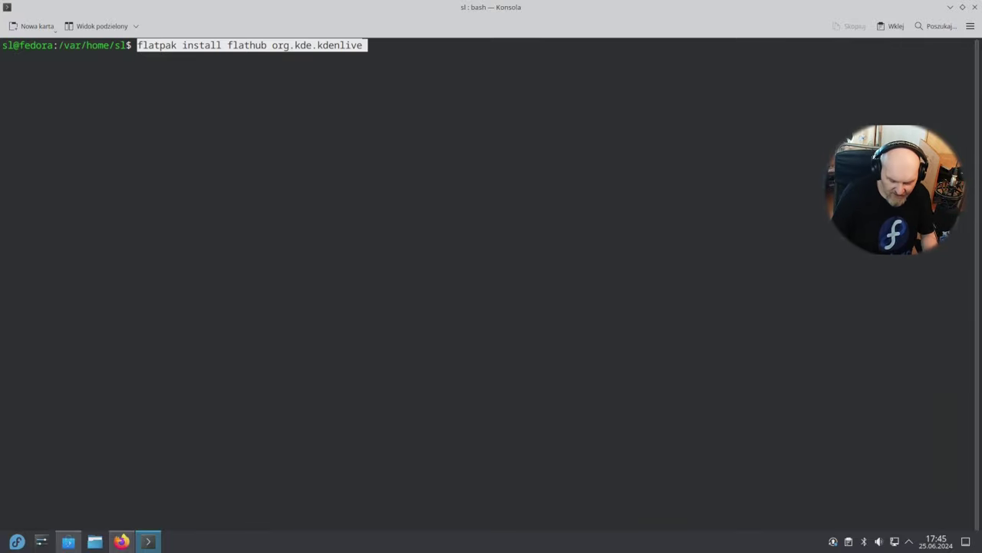
key("Return")
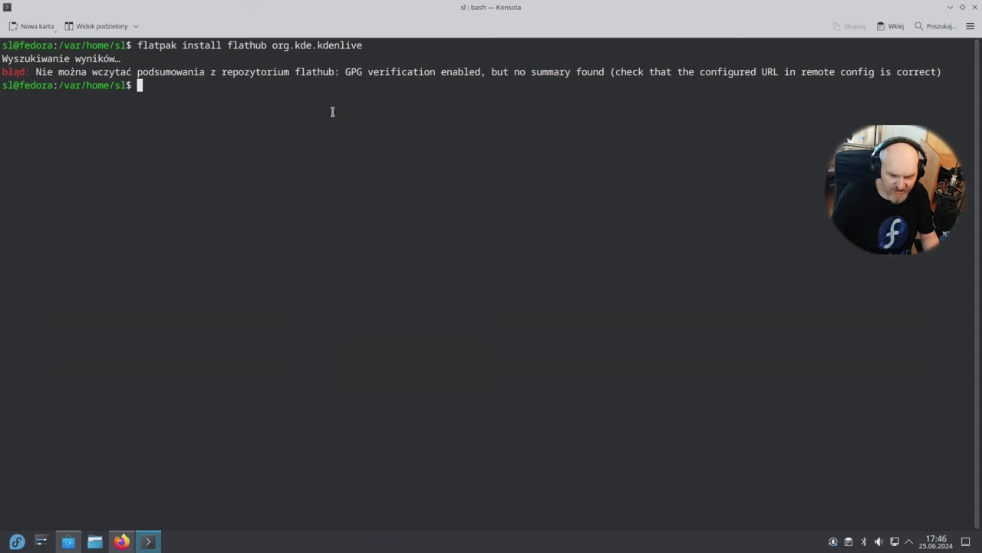
mouse_move(938, 548)
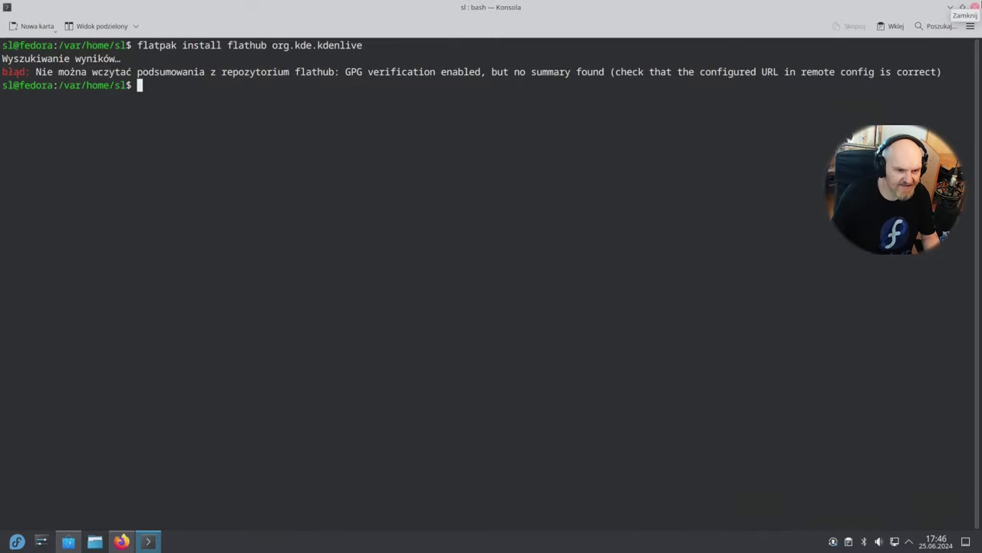
left_click(975, 6)
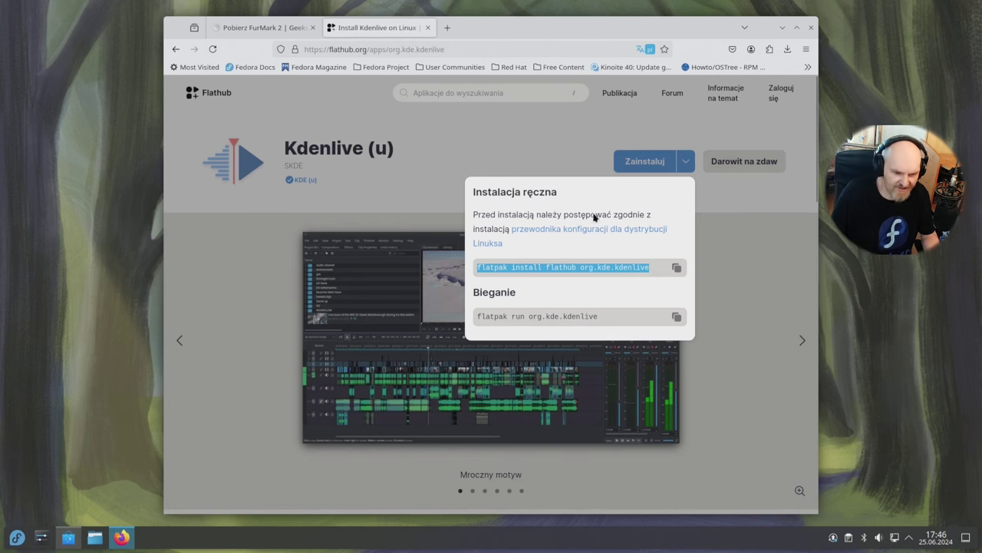
Step: Dismiss the manual installation commands, close the Kdenlive tab and look through the FurMark 2 download page
left_click(428, 130)
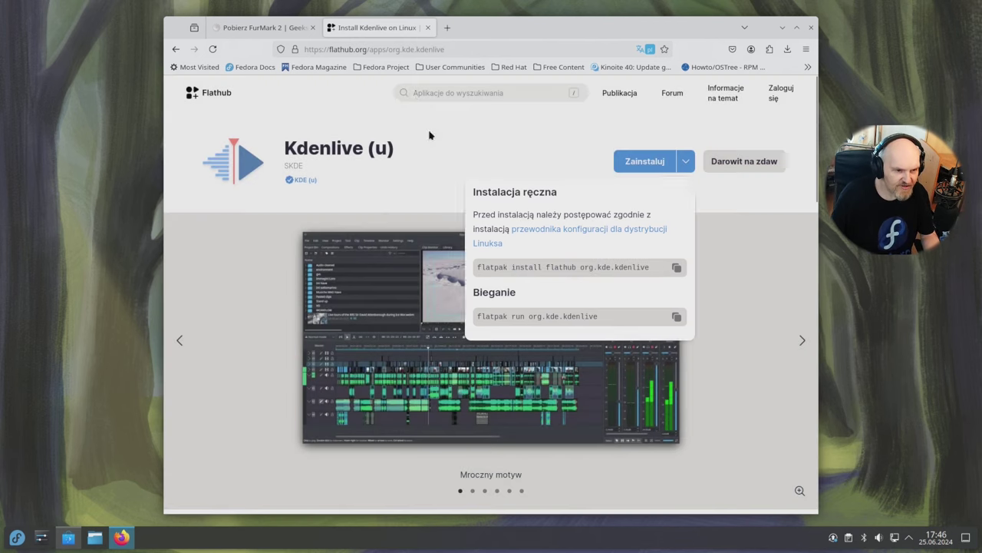
left_click(429, 28)
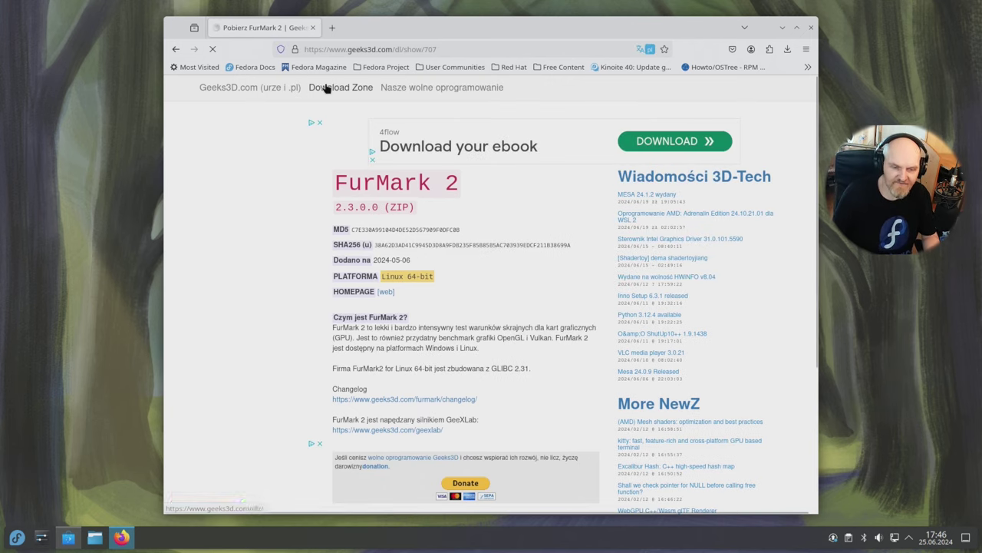
scroll(459, 214, "down", 3)
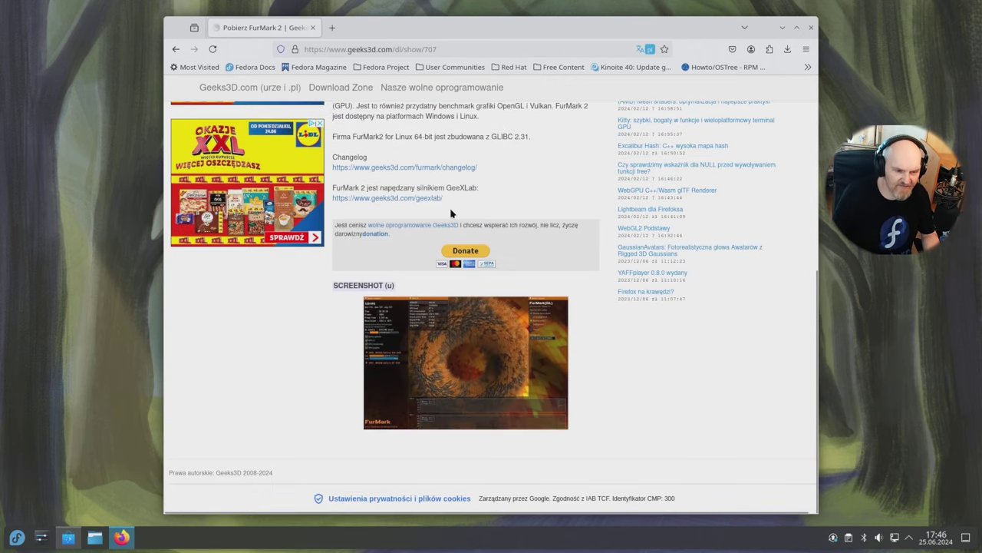
scroll(450, 206, "up", 4)
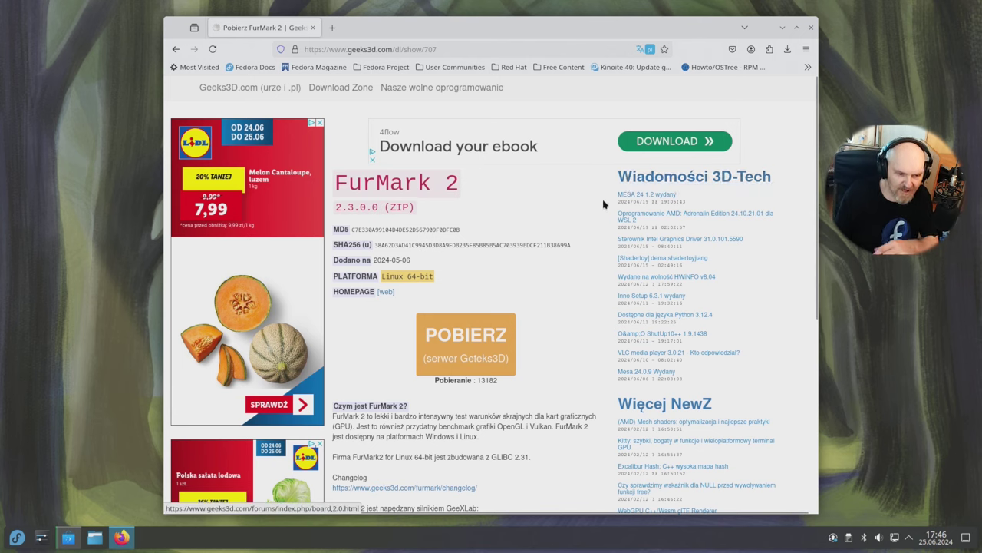
Step: Close the browser and switch to the file manager showing the Unigine_Superposition-1.1 folder with nothing selected
left_click(811, 28)
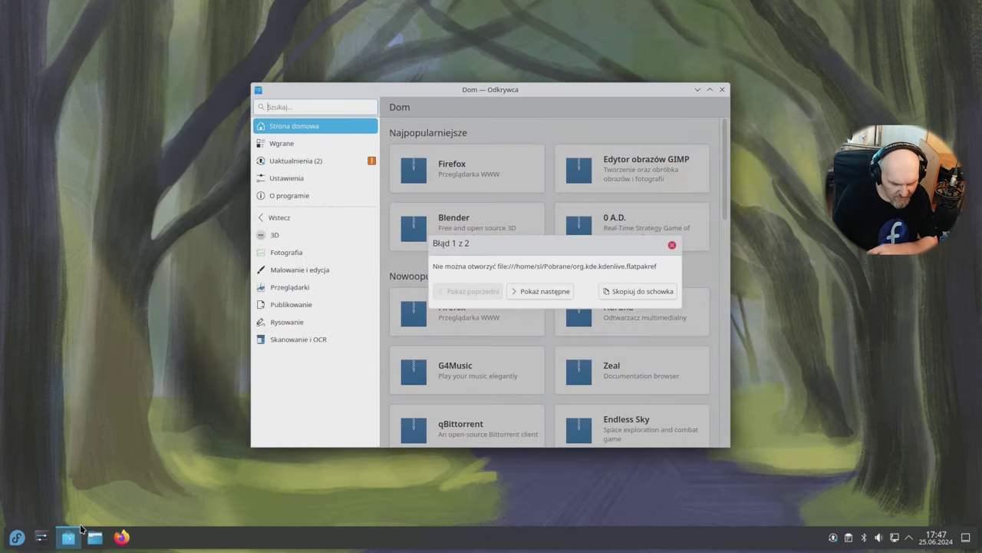
left_click(97, 539)
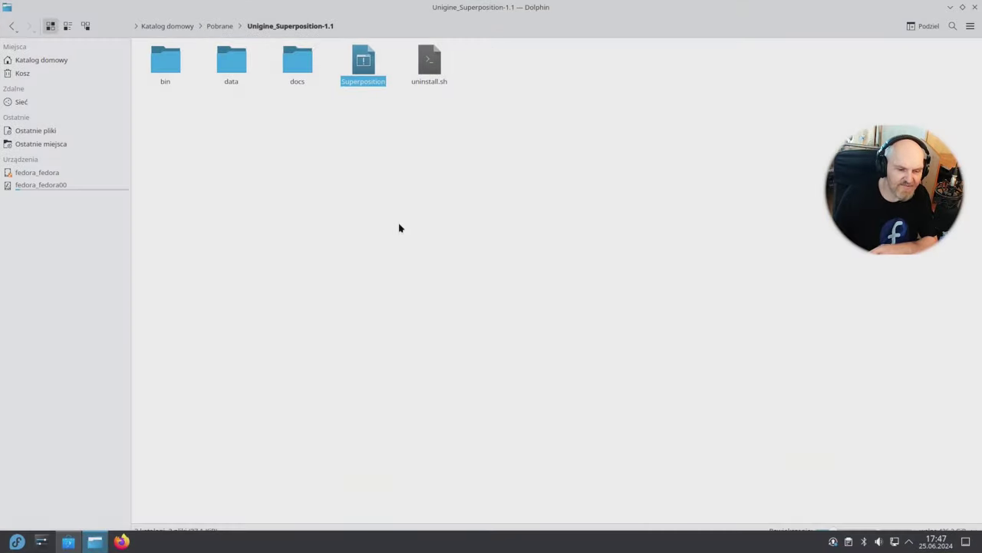
left_click(356, 130)
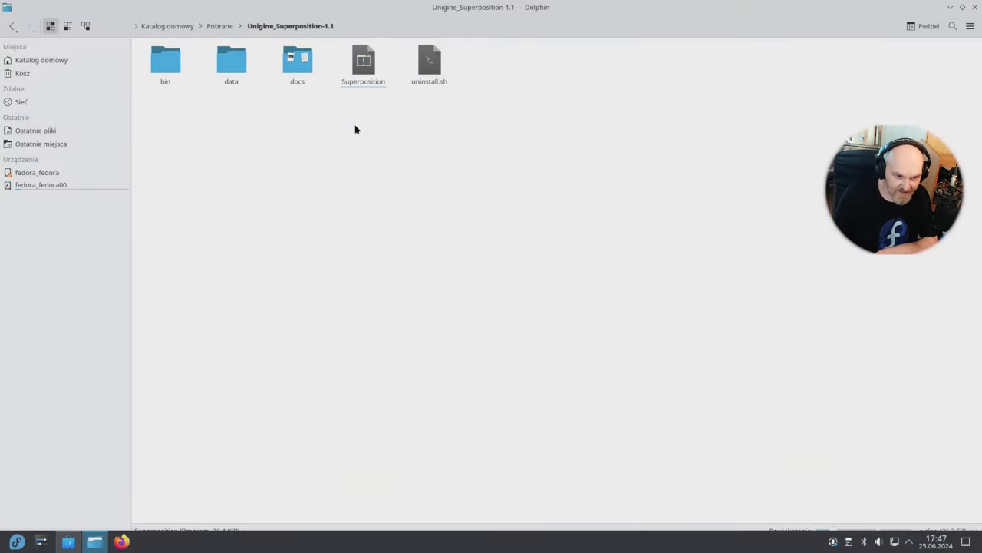
Step: Open the NVIDIA X server settings and view the GPU 0, Thermal Settings, Application Profiles and nvidia-settings Configuration pages
left_click(16, 541)
type("nvidi")
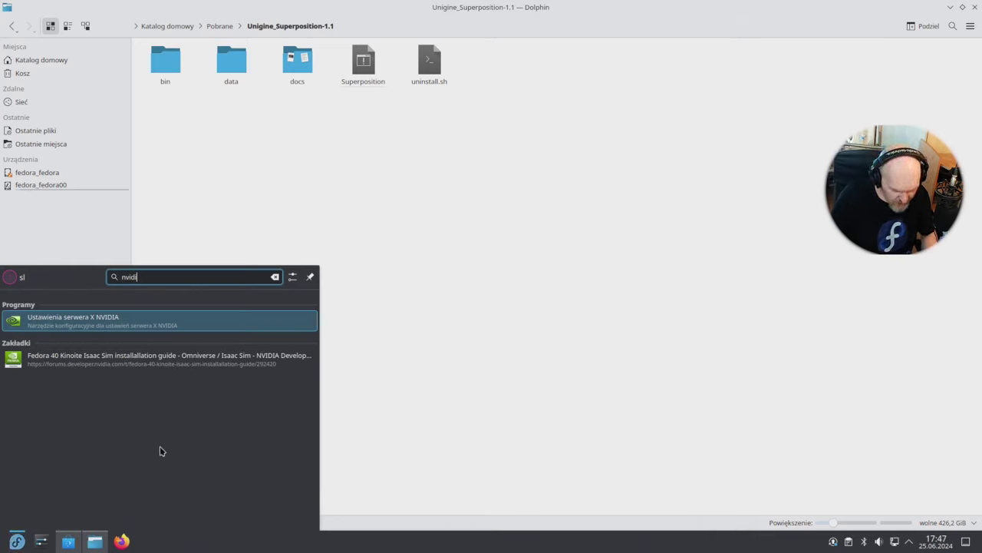
left_click(150, 332)
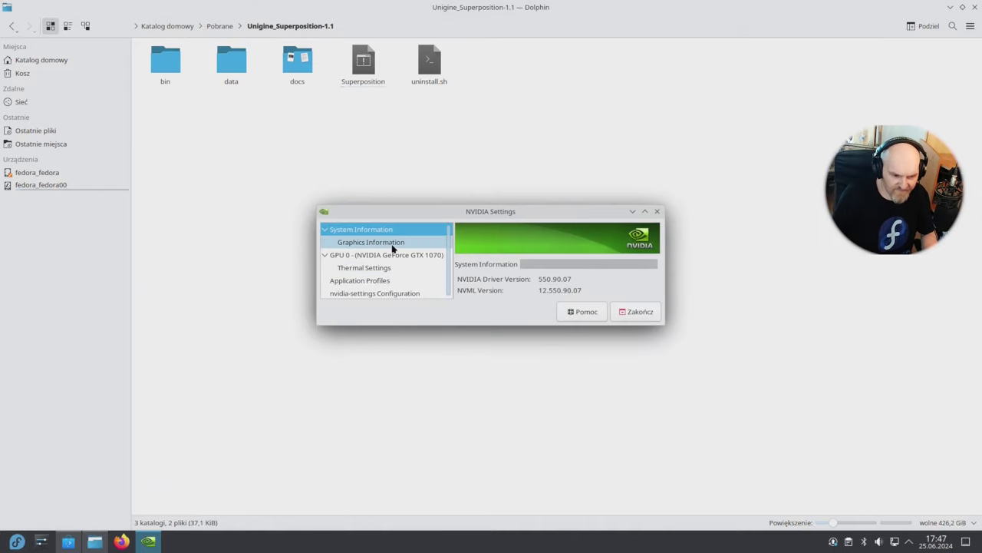
left_click(395, 255)
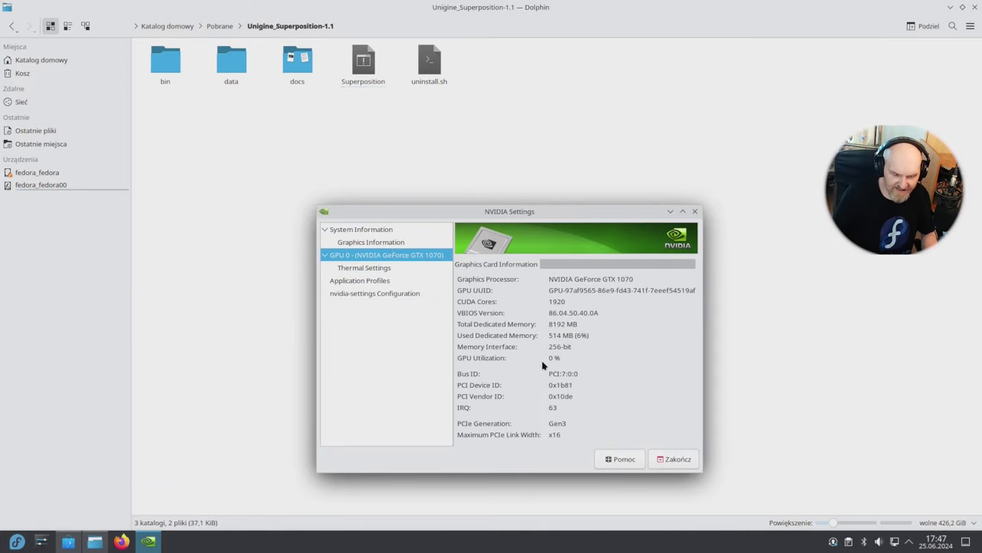
left_click(426, 267)
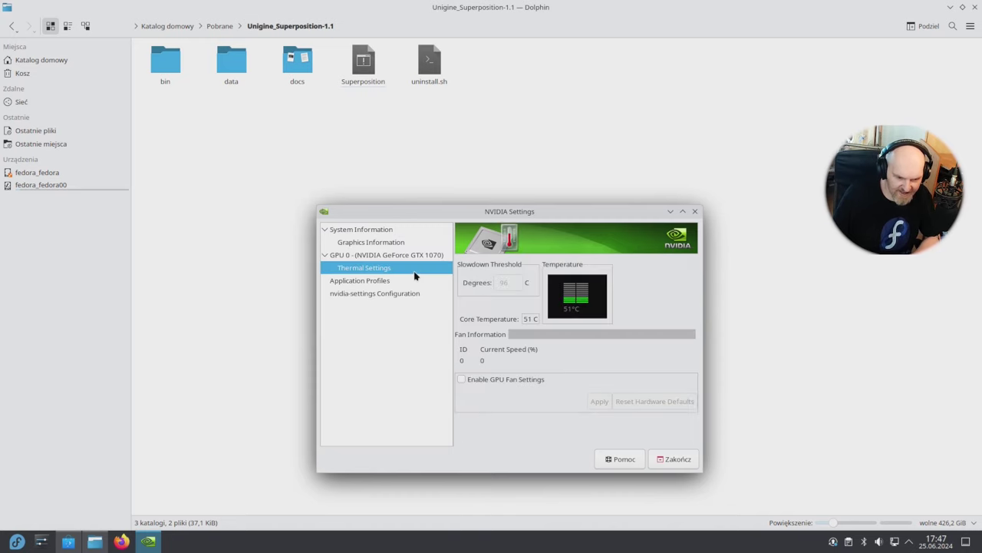
left_click(407, 282)
left_click(407, 295)
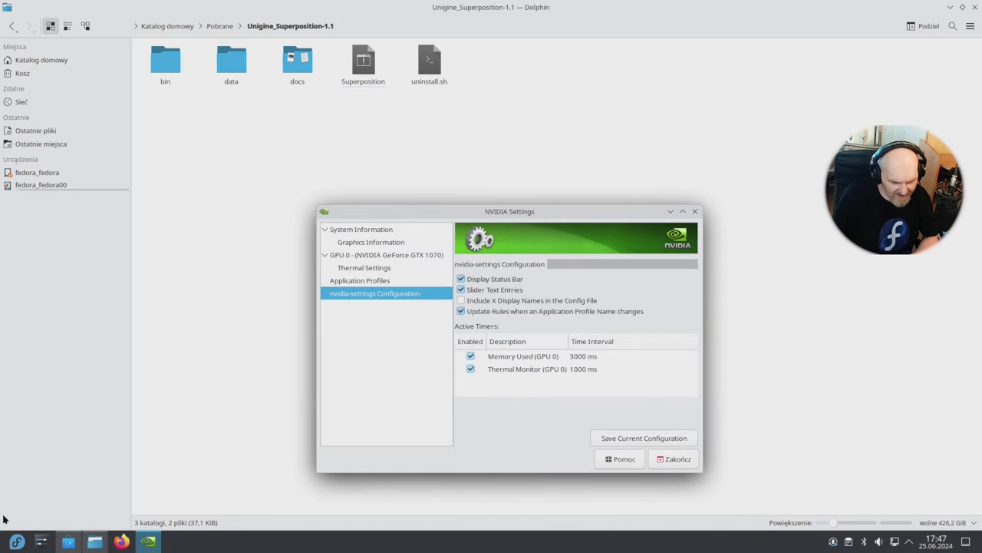
Step: Check the graphics hardware and driver details with "inxi -G" in Konsola, and close the terminal and NVIDIA Settings
left_click(16, 541)
left_click(135, 372)
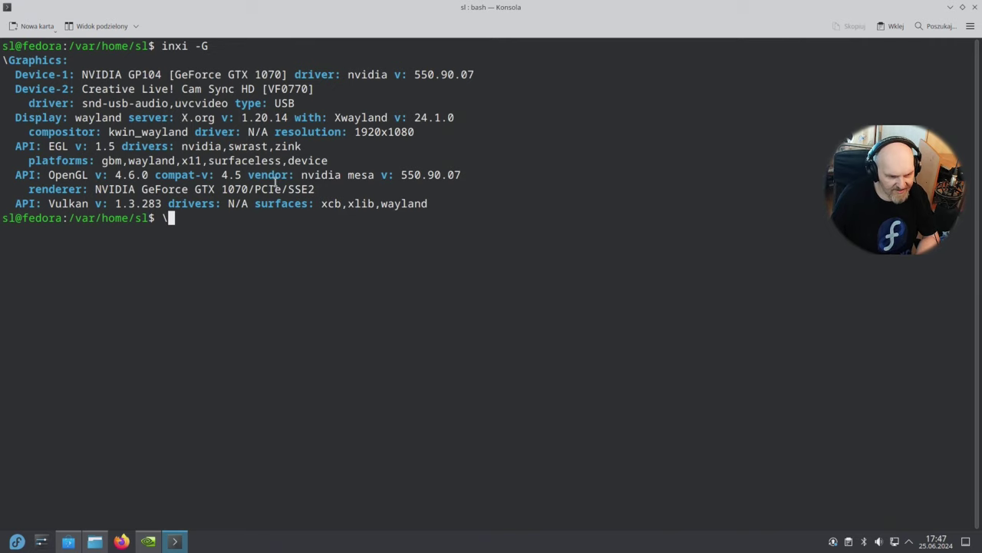
left_click(975, 6)
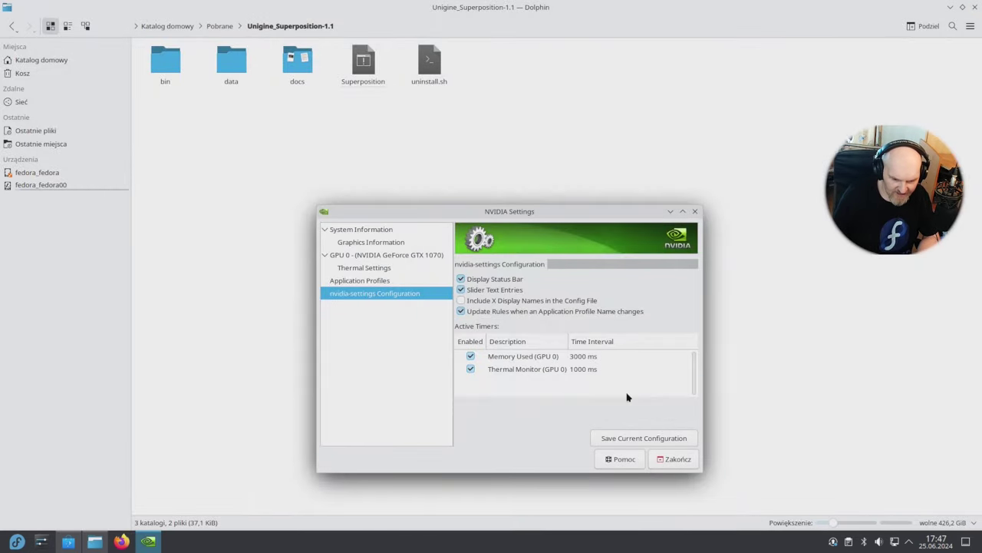
left_click(660, 459)
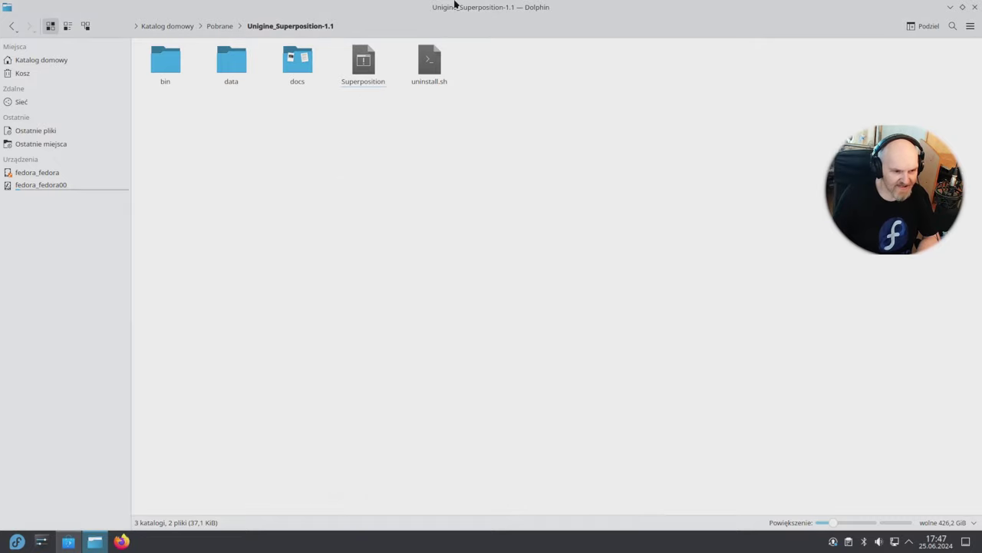
Step: Launch Superposition from the Unigine_Superposition-1.1 folder and run the performance benchmark with the 1080p Medium preset
left_click(354, 68)
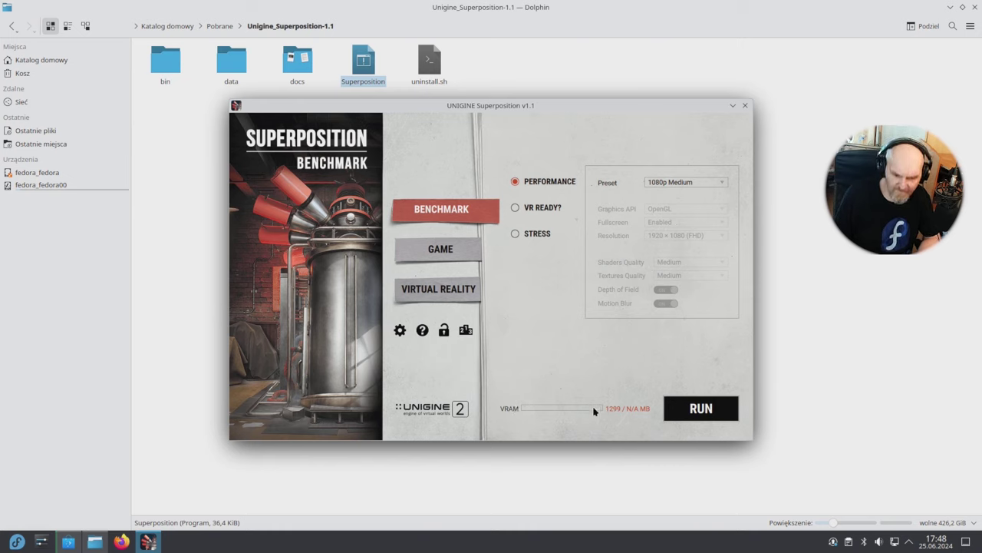
left_click(708, 409)
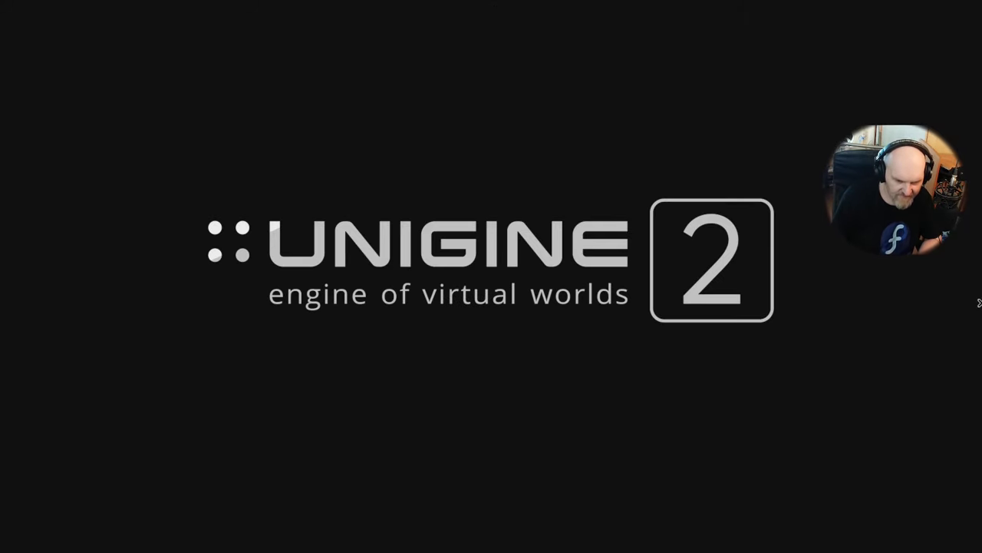
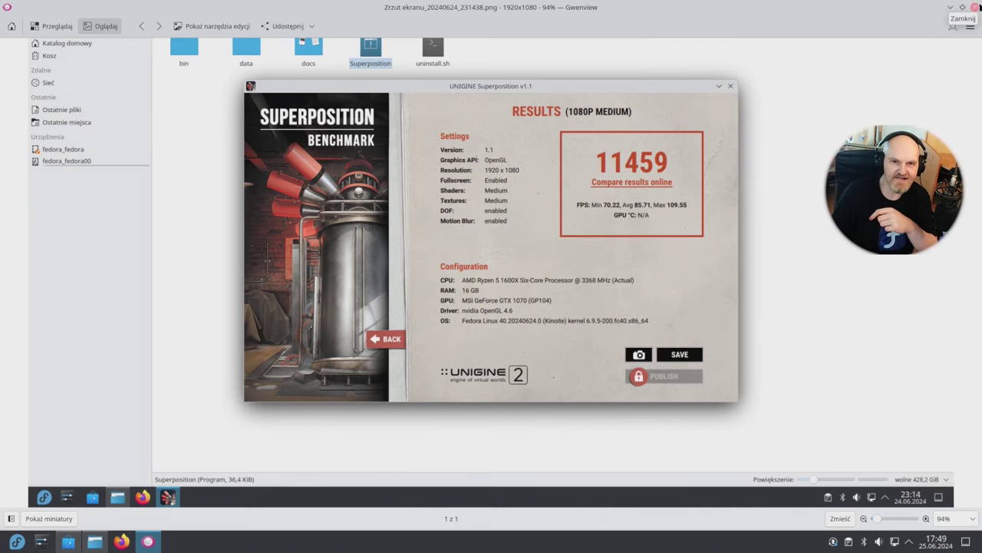
Step: Close the benchmark results screenshot and the file manager, dismiss the software center's error dialog and close the software center
left_click(975, 7)
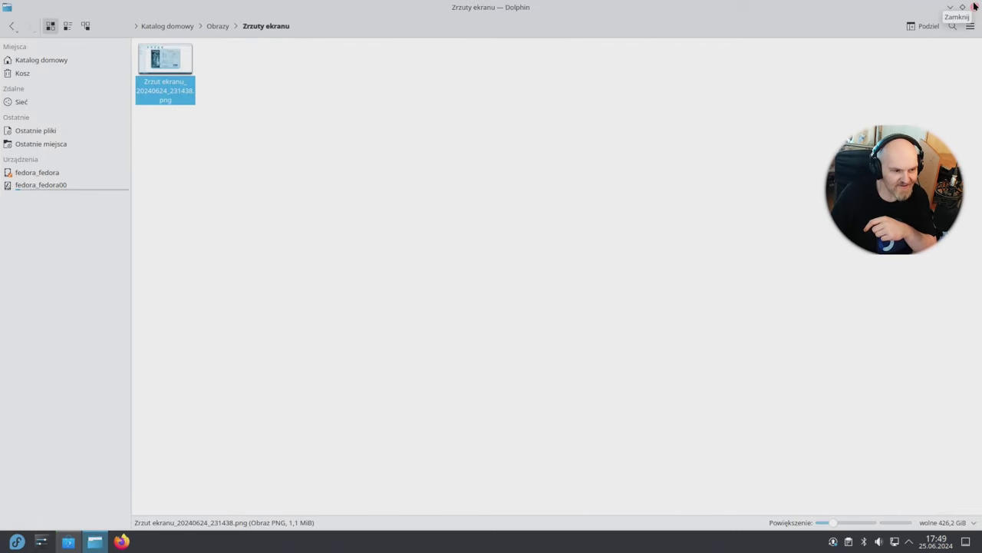
left_click(975, 6)
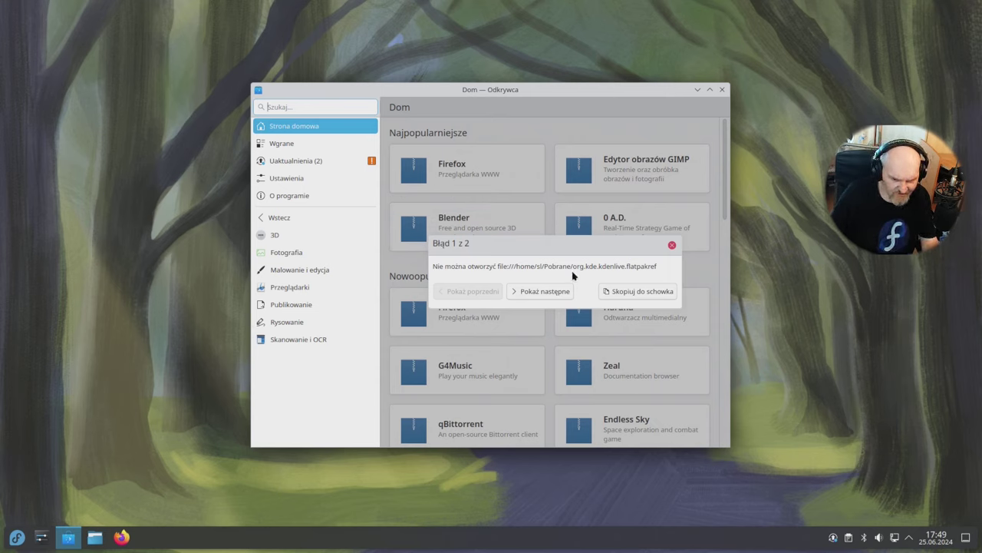
left_click(671, 246)
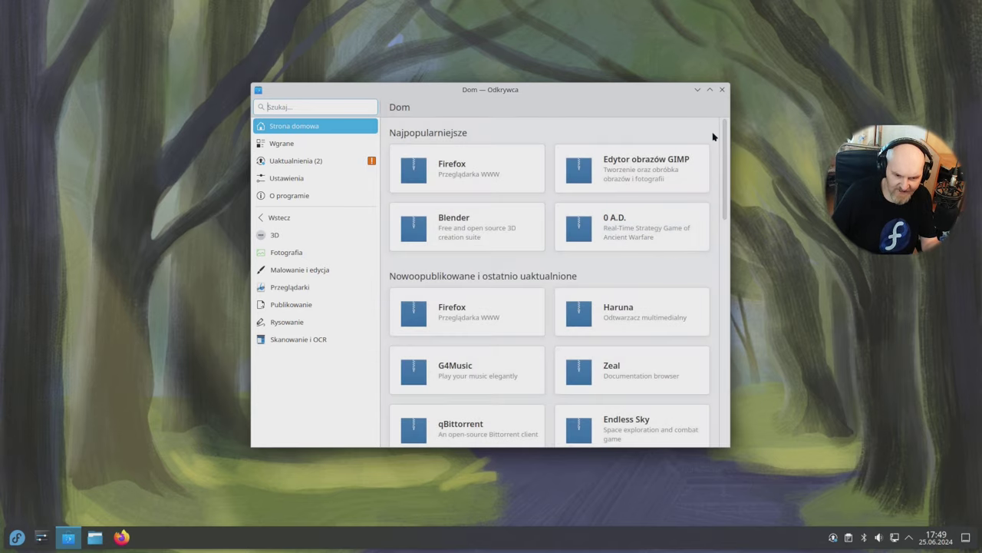
left_click(721, 89)
key("super")
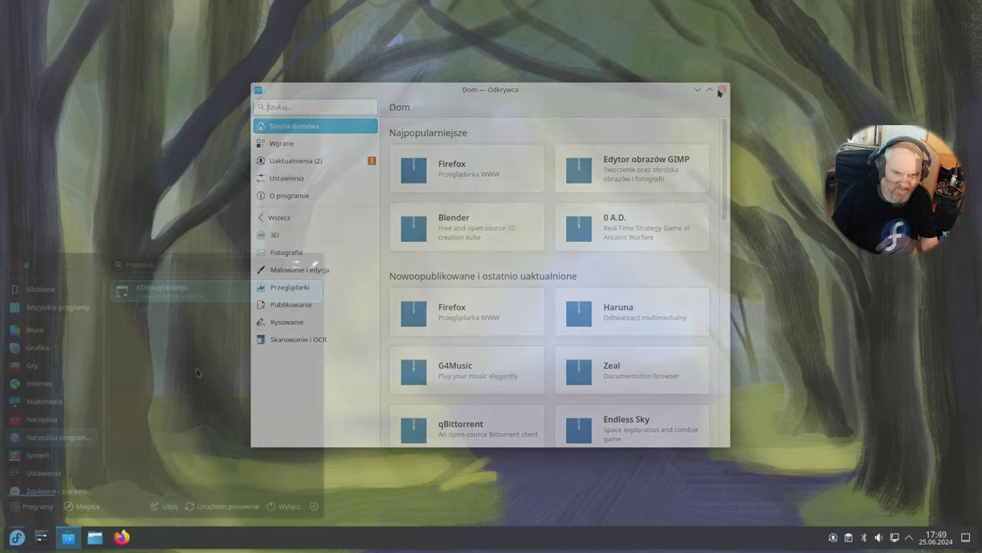
mouse_move(64, 381)
left_click(430, 431)
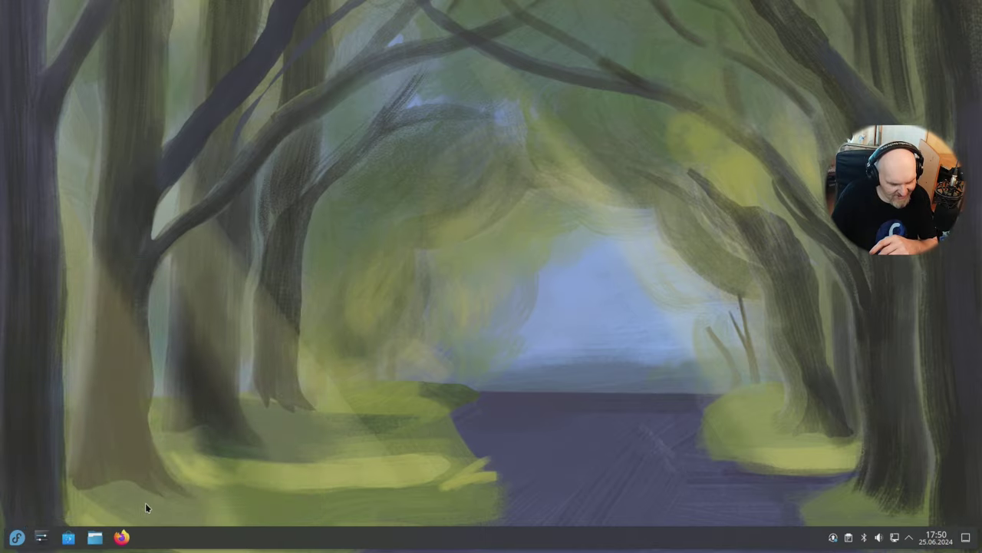
Step: Go to the FurMark_linux64 folder inside Pobrane in the file manager and launch FurMark_GUI
left_click(92, 539)
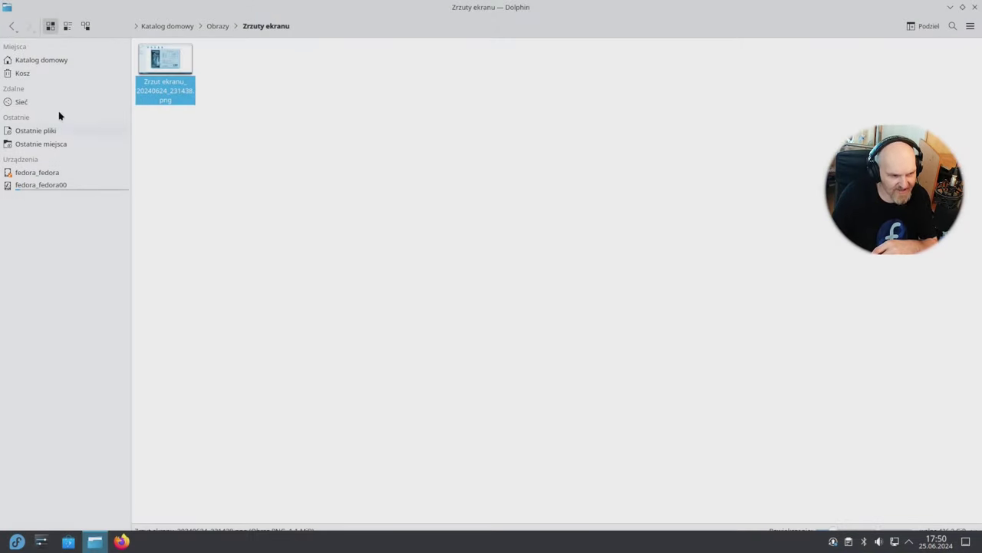
left_click(45, 59)
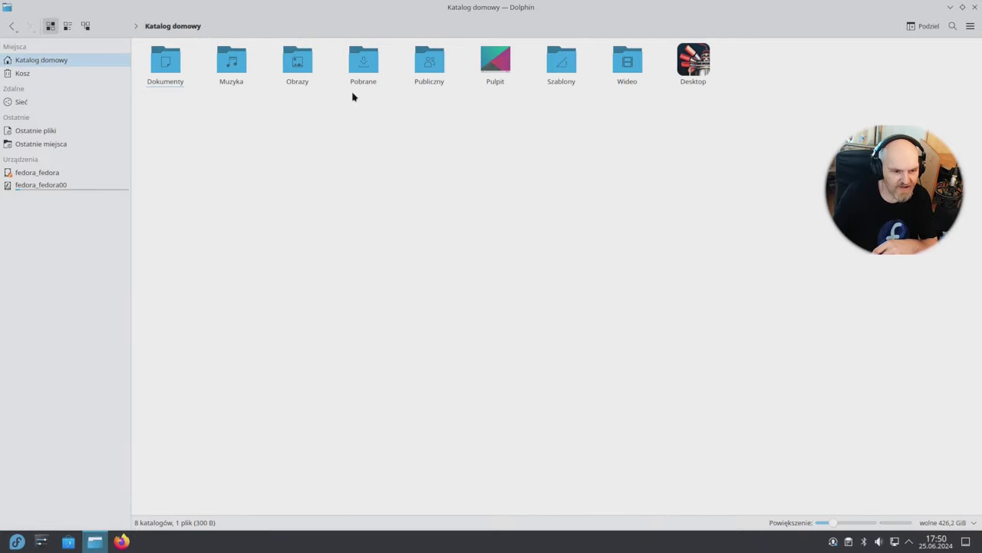
double_click(365, 68)
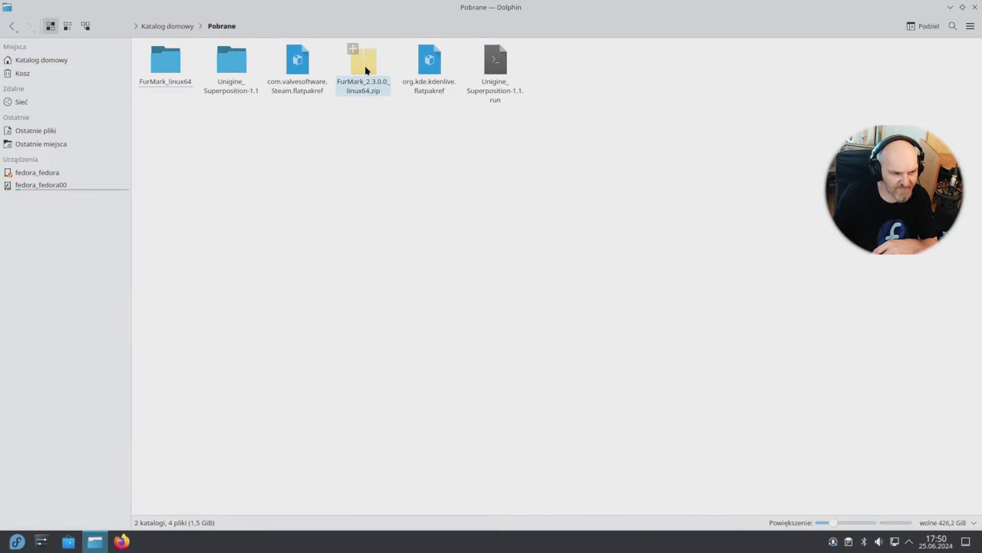
double_click(173, 69)
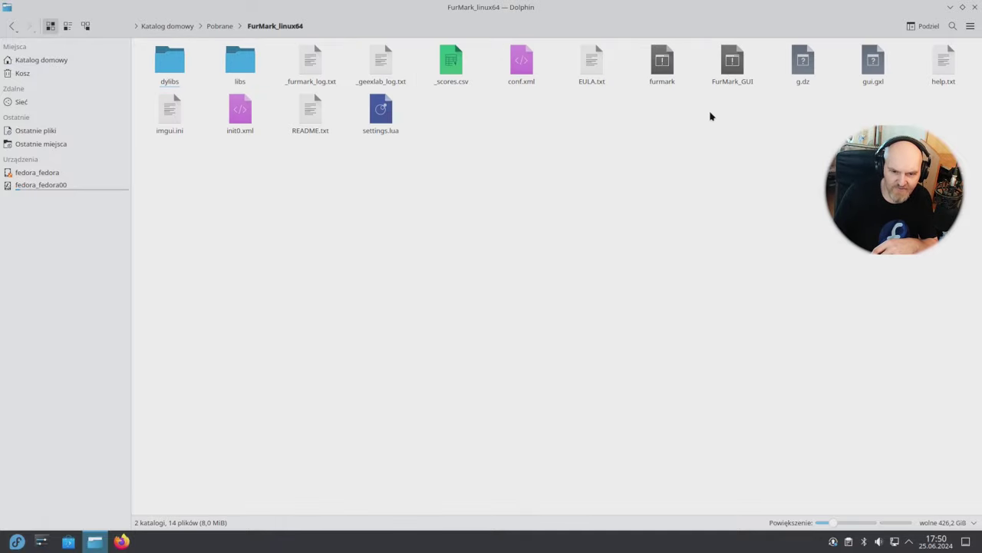
double_click(723, 69)
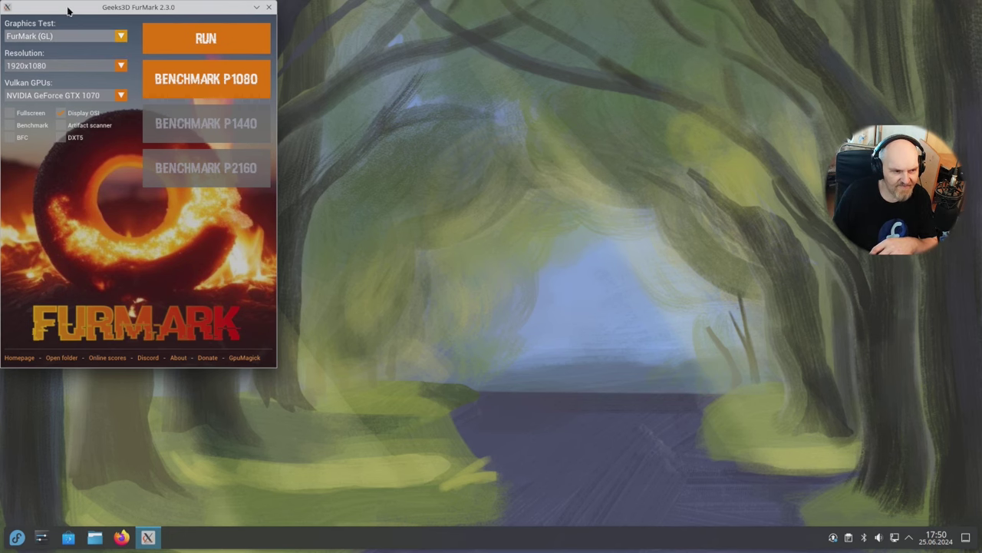
Step: Move the FurMark window nearer the middle of the desktop, run the fullscreen FurMark (GL) test at 1920x1080 and end it
left_click_drag(67, 10, 368, 77)
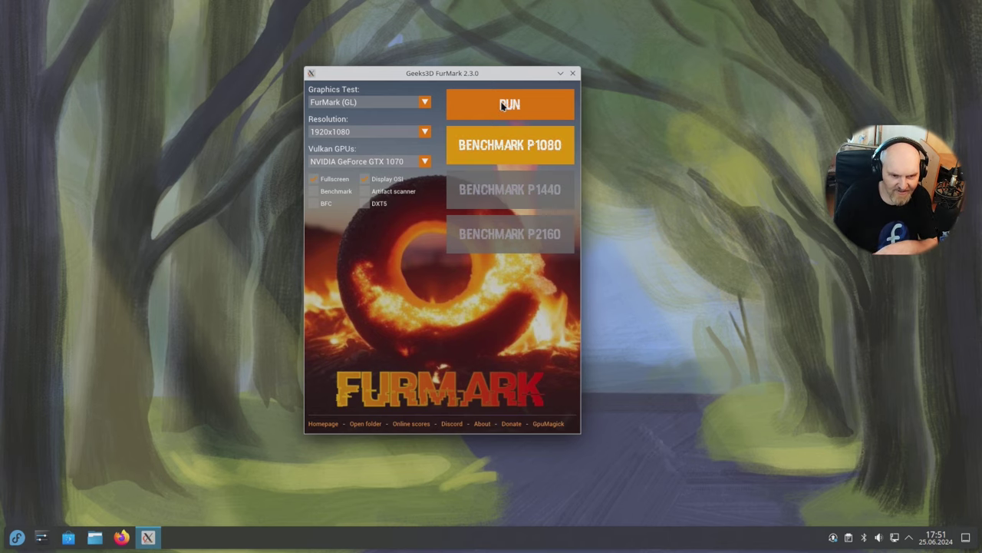
left_click(489, 92)
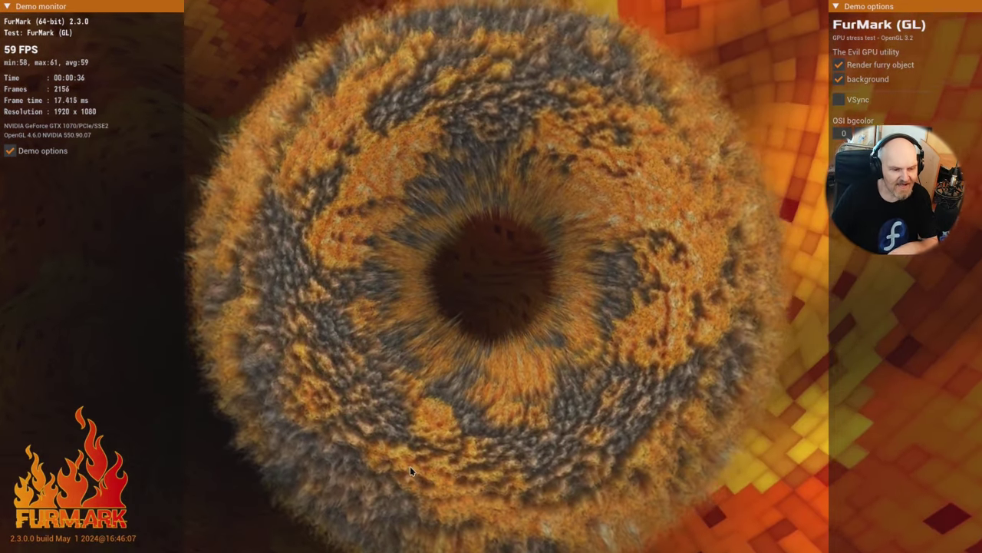
key("Escape")
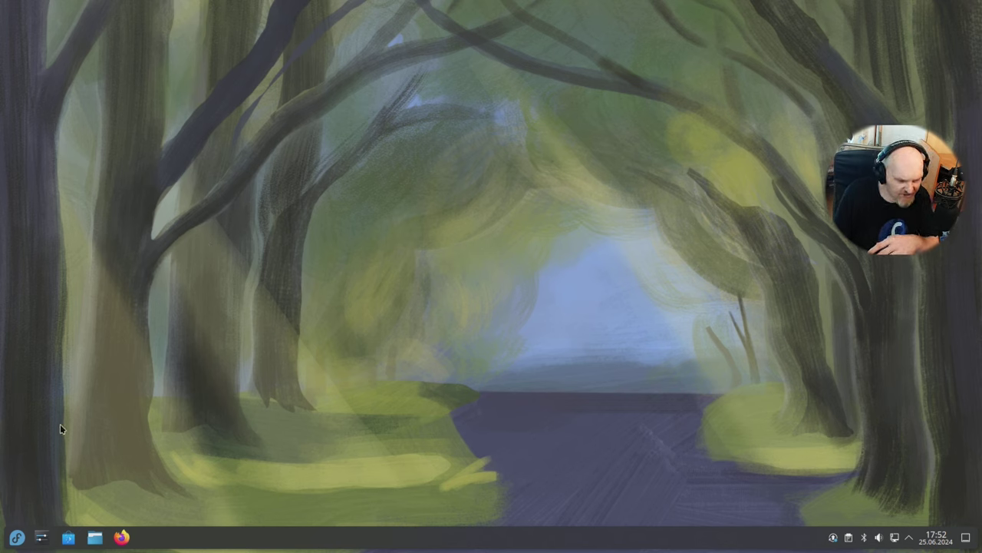
left_click(4, 543)
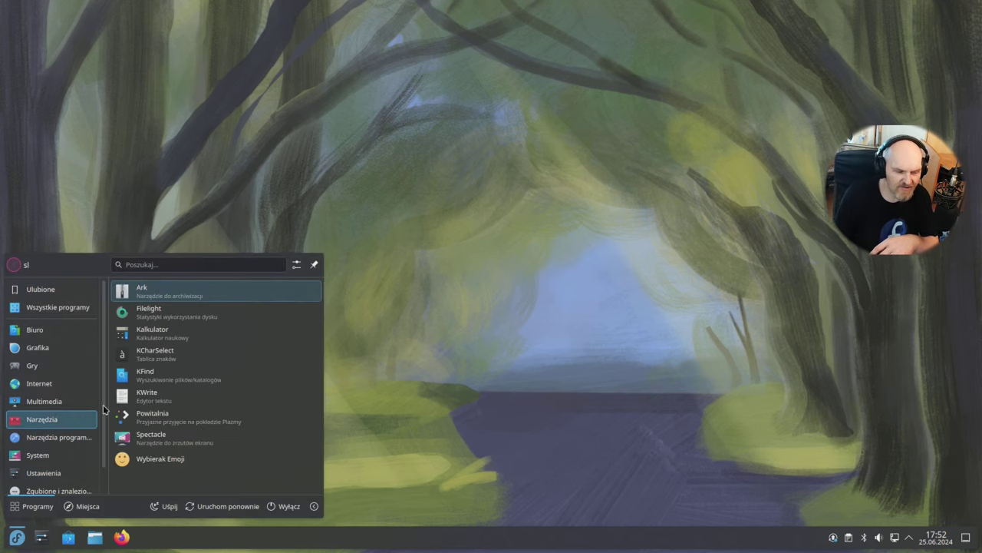
mouse_move(63, 355)
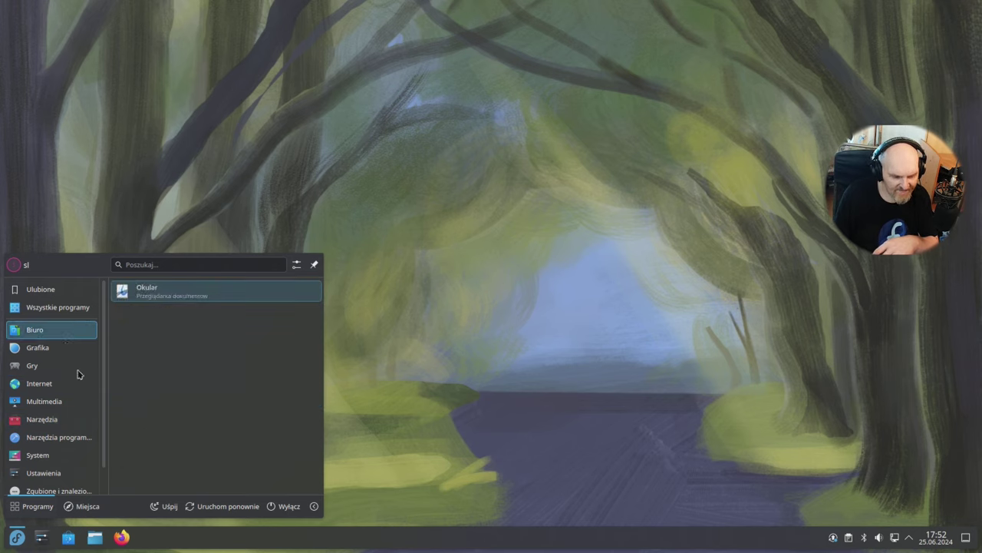
mouse_move(75, 469)
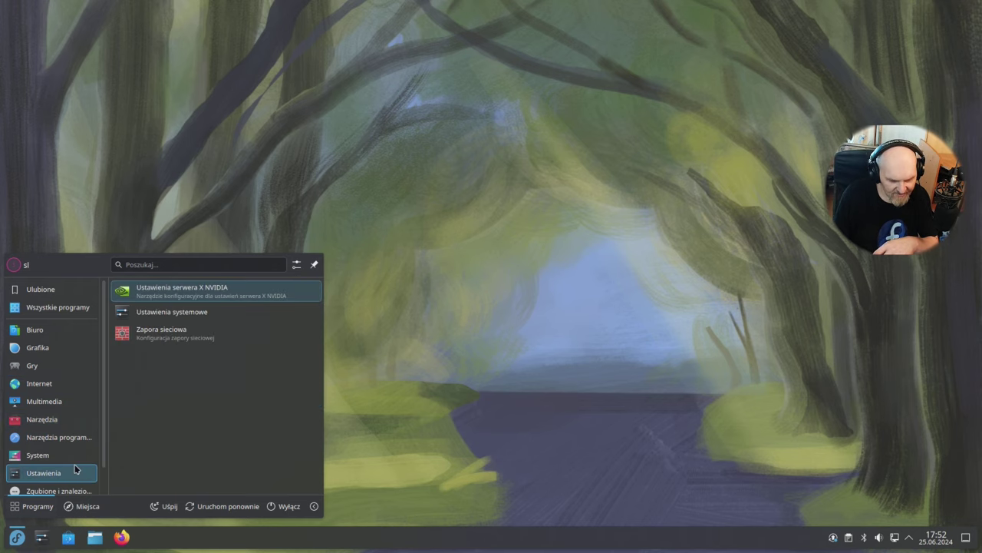
Step: Search the web for "webgl aquarium" in a maximized Firefox window and open the WebGL Aquarium demo from webglsamples.org
left_click(122, 538)
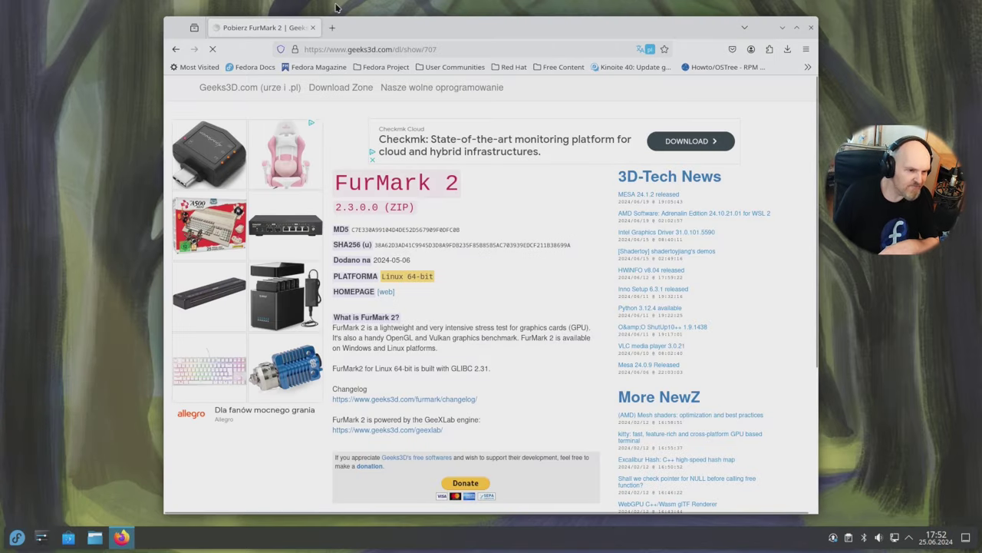
left_click_drag(370, 21, 366, 6)
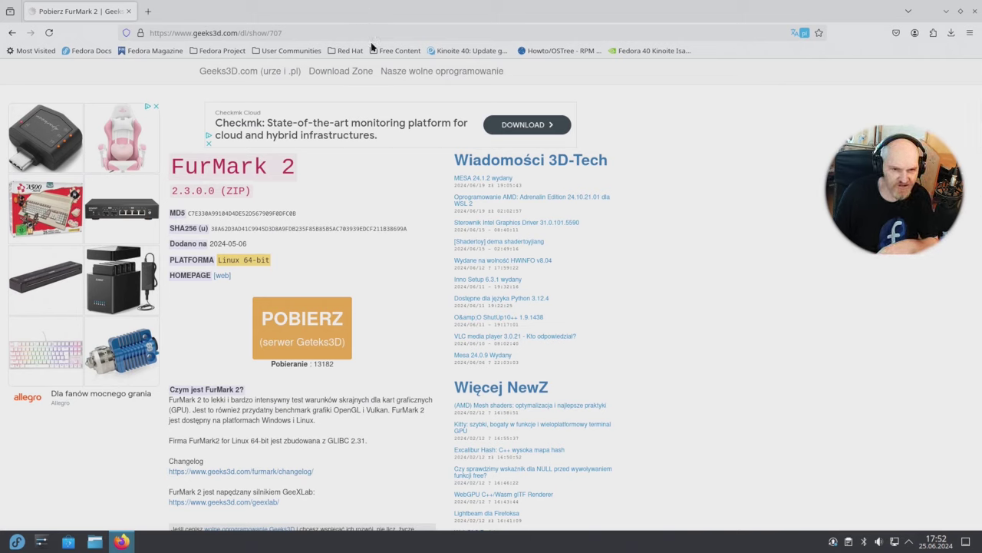
left_click(300, 35)
type("webg")
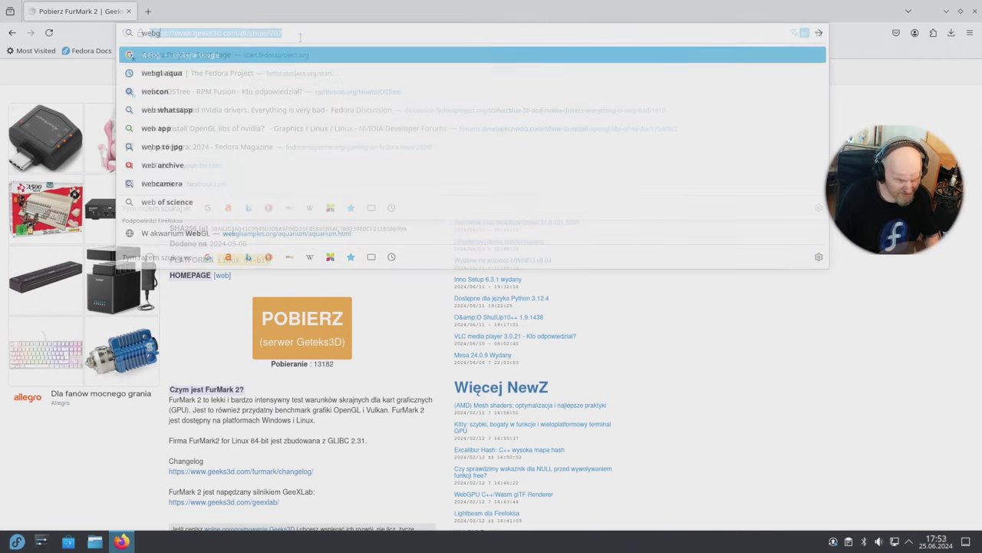
type("l")
key("Down")
key("Down")
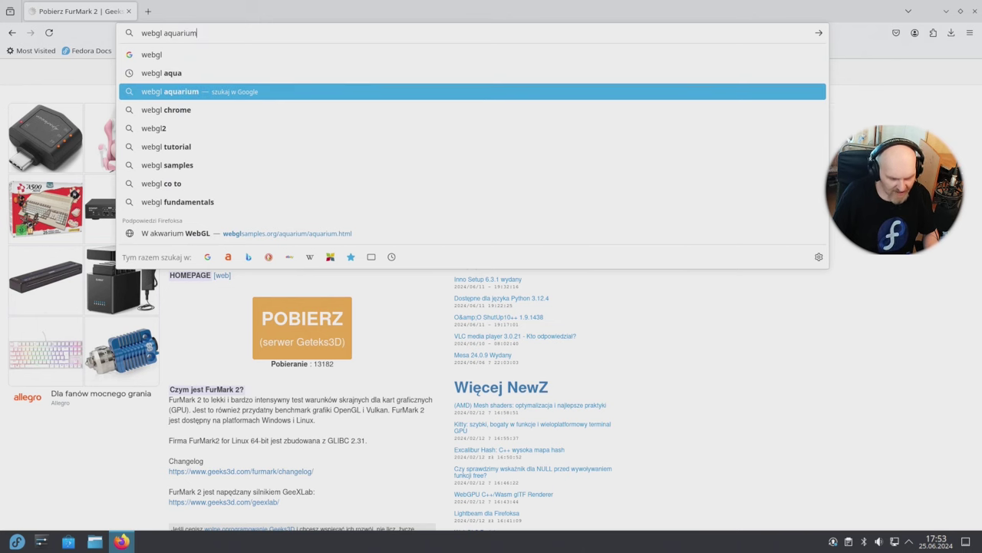
key("Return")
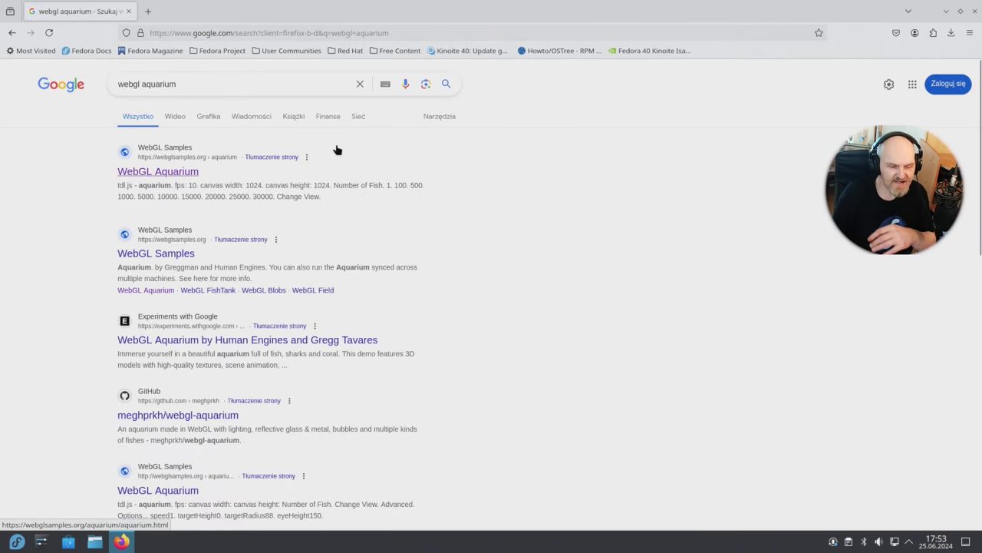
left_click(151, 172)
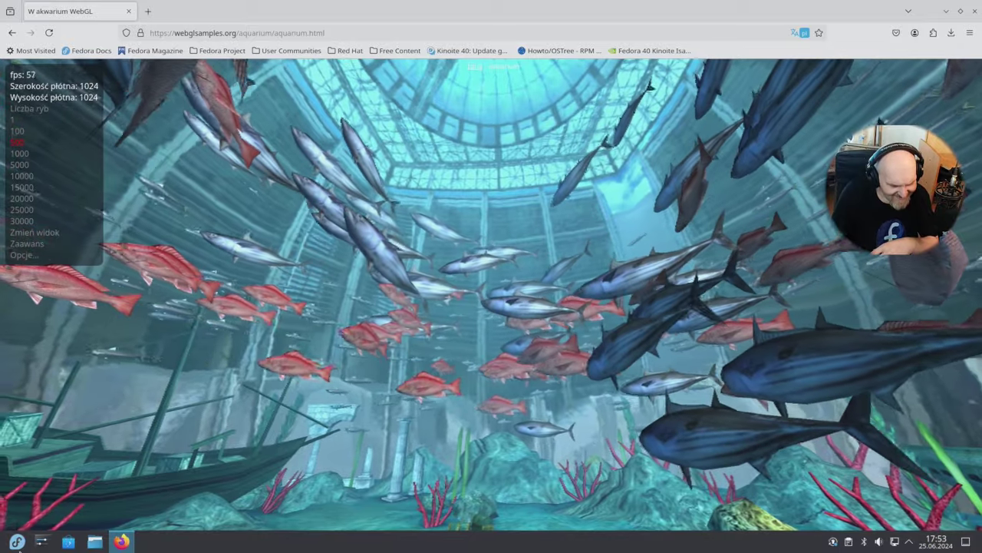
Step: Find the NVIDIA X server settings by searching for "nvidia", check the GPU 0 page while the aquarium runs, and close them
key("super")
mouse_move(84, 406)
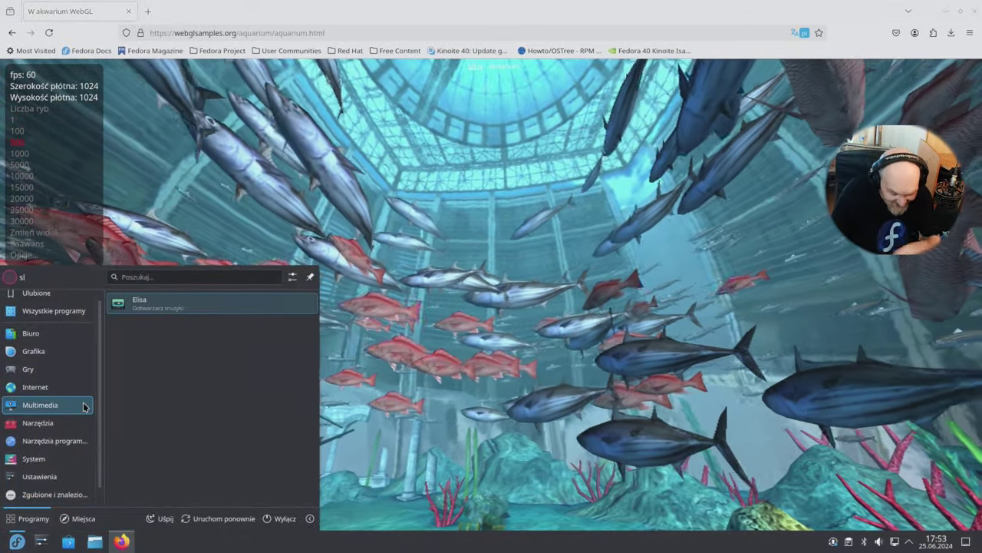
type("nvidia")
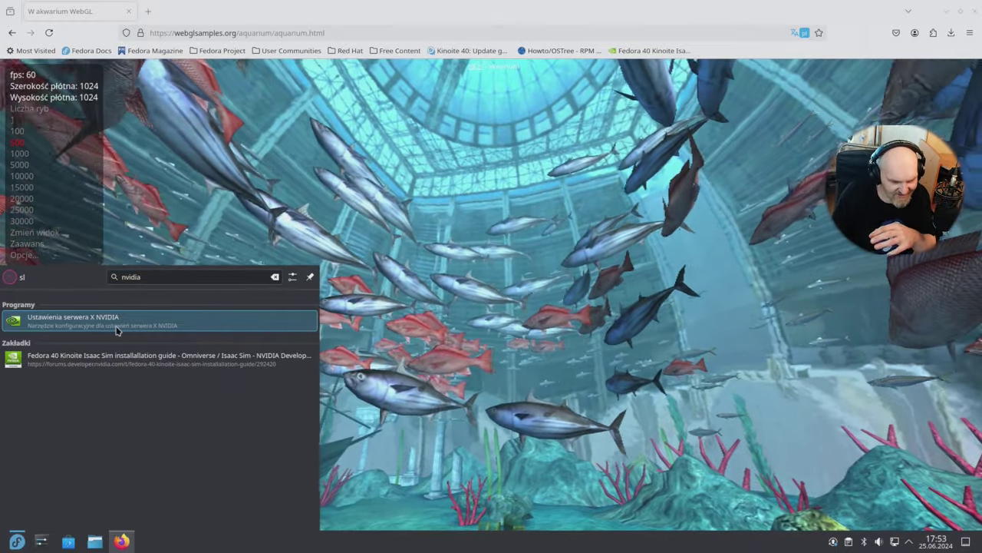
left_click(115, 327)
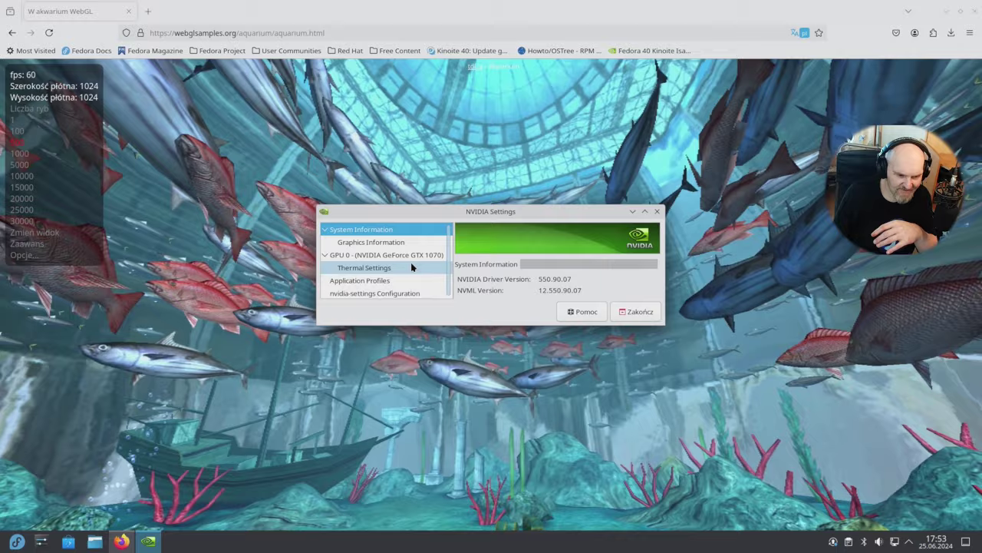
left_click(411, 254)
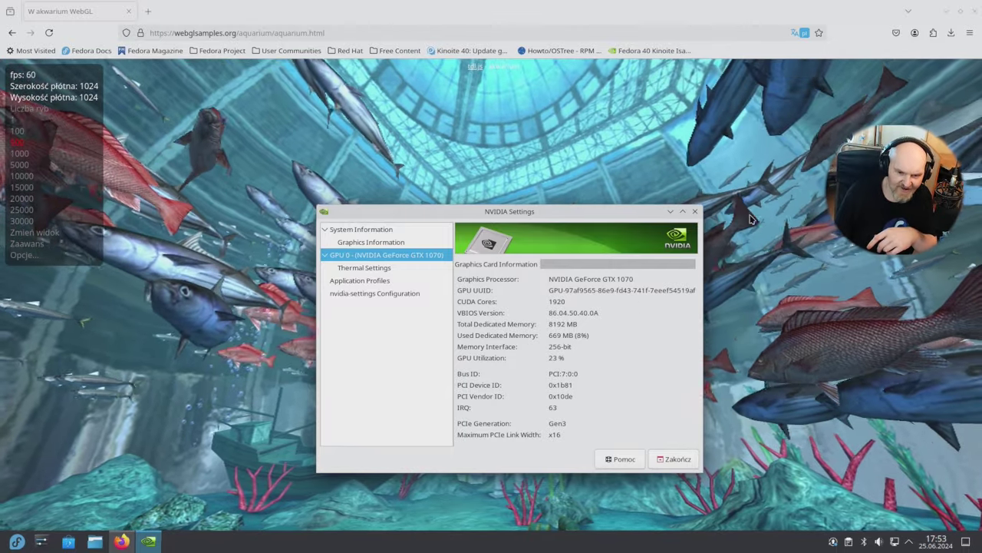
left_click(696, 212)
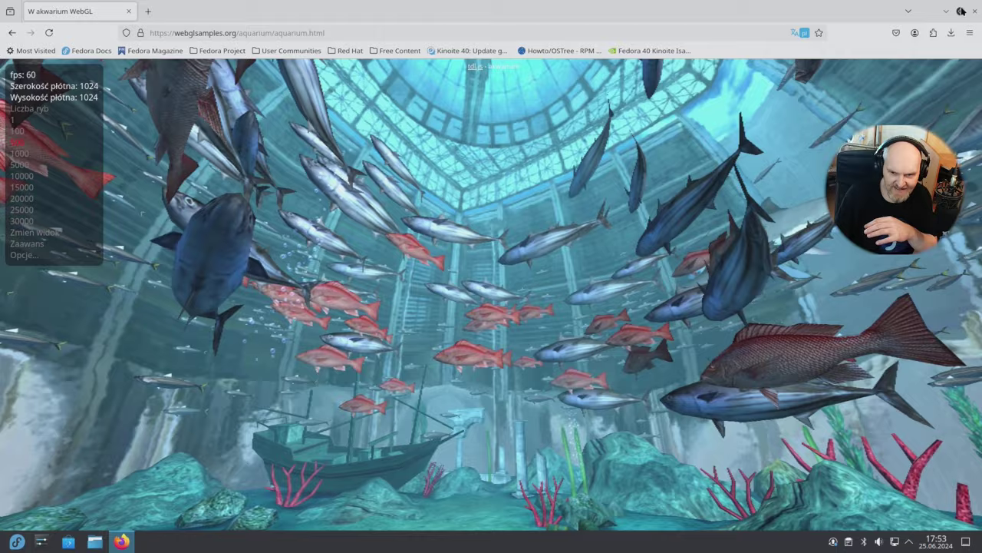
Step: Restore the browser window from its maximized size and close the WebGL Aquarium browser
left_click(960, 11)
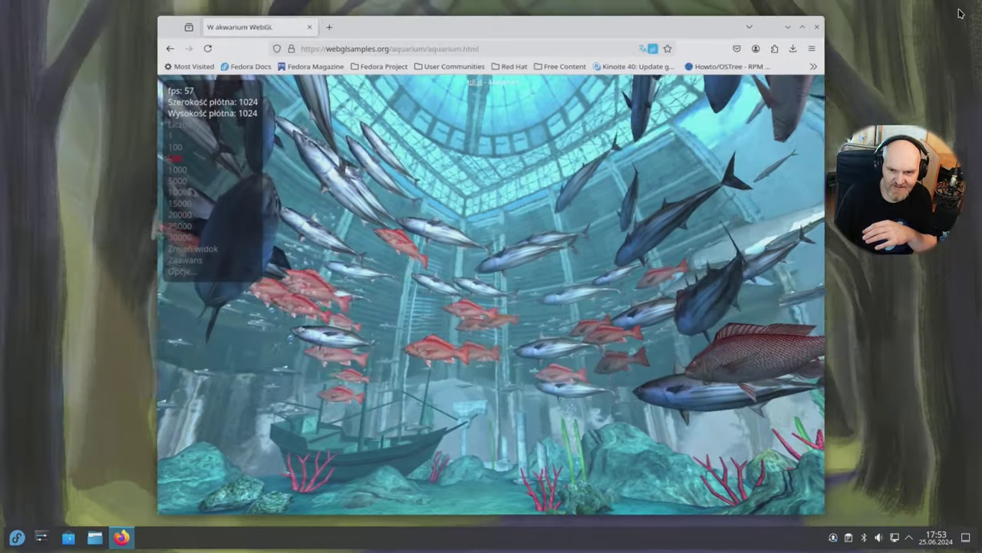
left_click(811, 27)
left_click(17, 537)
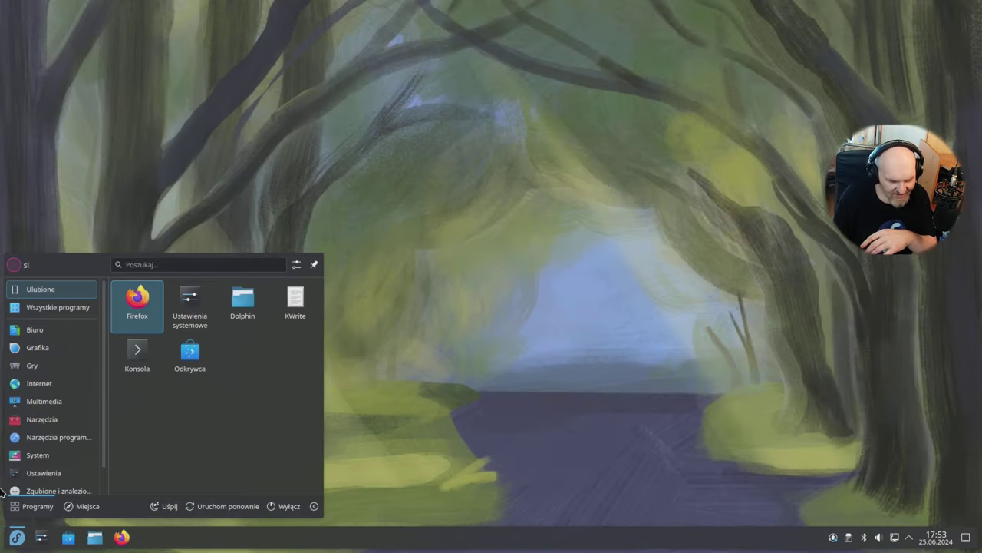
Step: Open the display settings from the desktop and switch to the O tym systemie page to review the software and hardware details
right_click(400, 140)
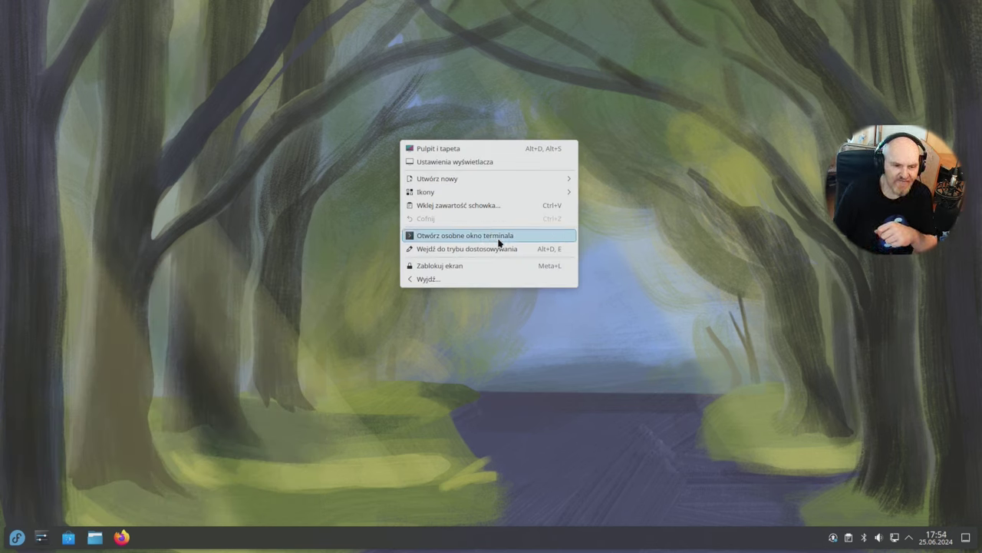
left_click(490, 162)
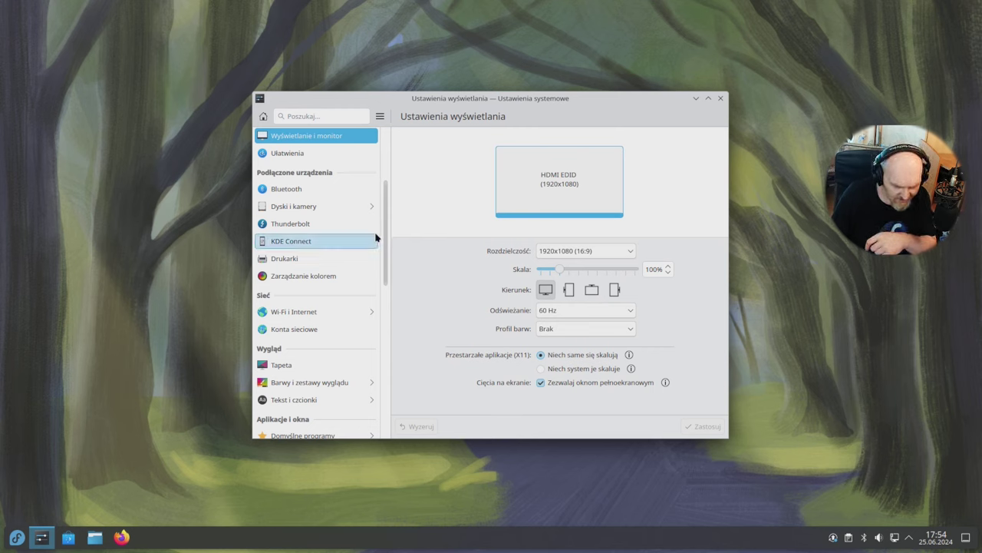
scroll(366, 307, "down", 10)
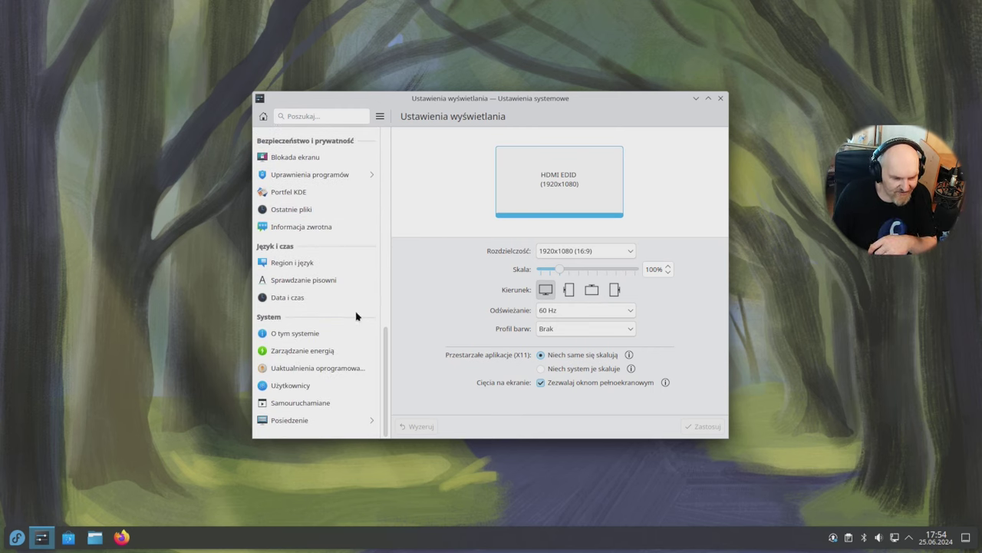
left_click(331, 340)
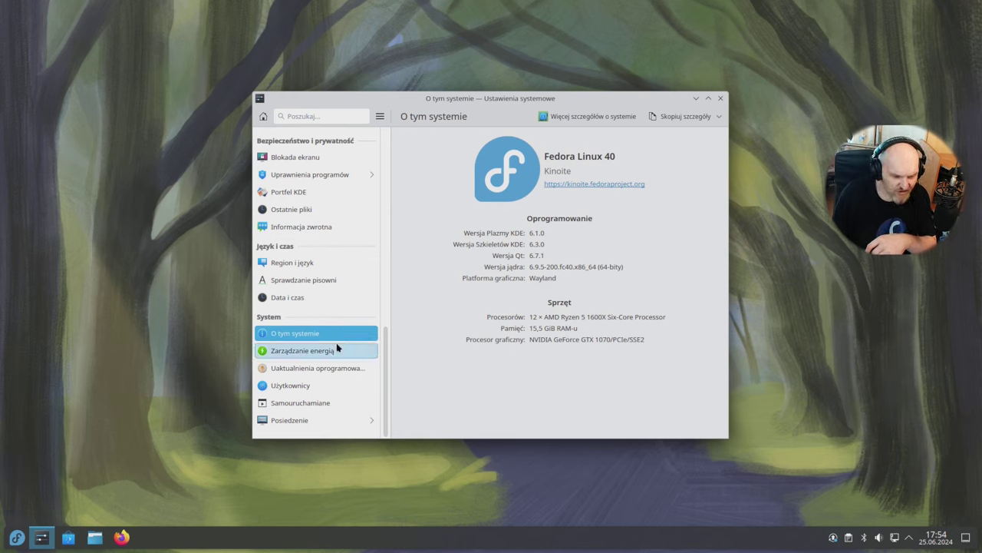
scroll(347, 323, "up", 3)
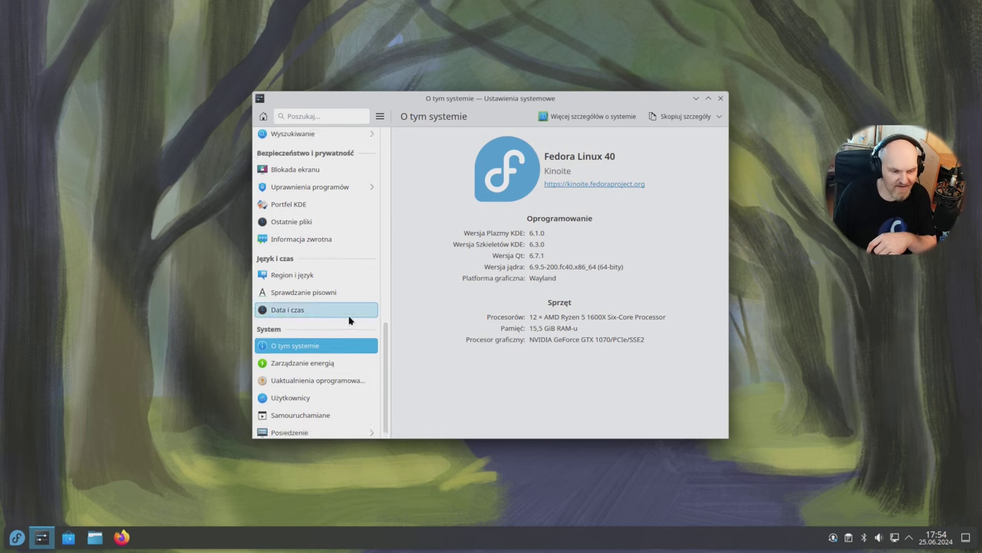
scroll(326, 324, "up", 4)
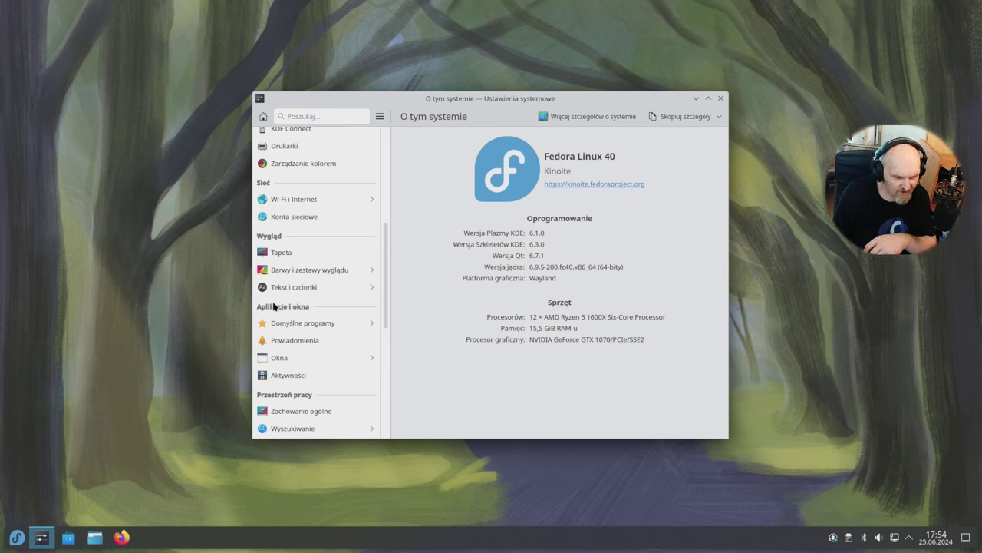
scroll(276, 303, "up", 6)
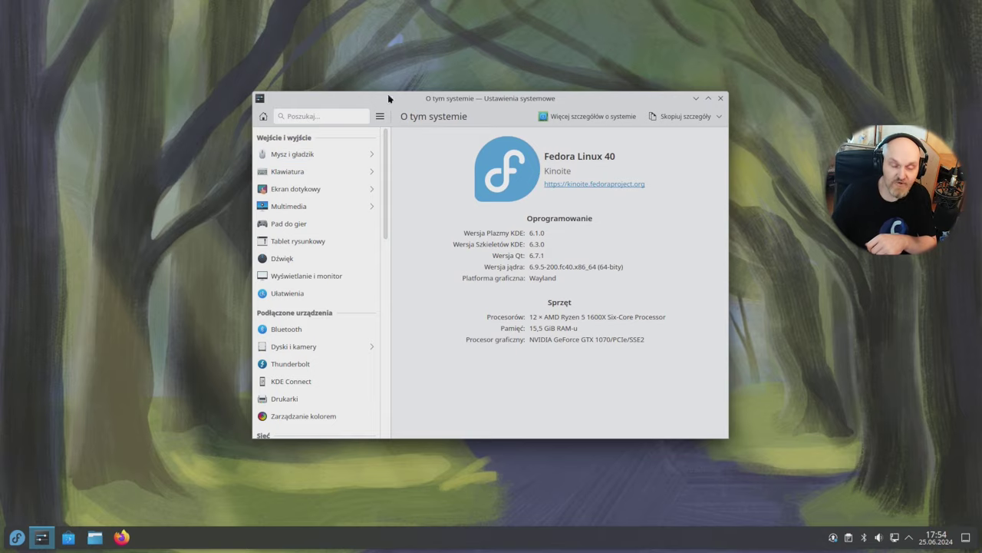
left_click_drag(474, 110, 425, 65)
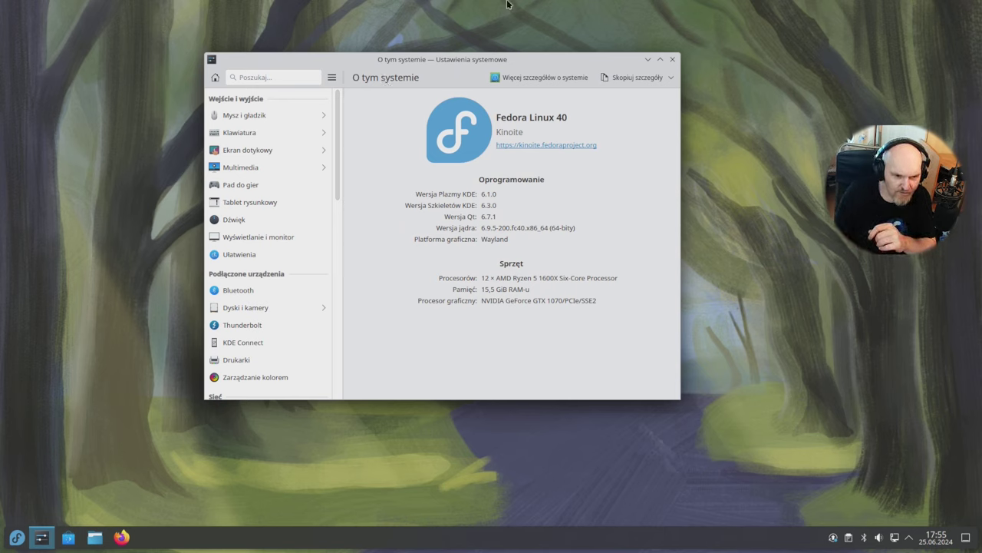
left_click_drag(441, 58, 482, 196)
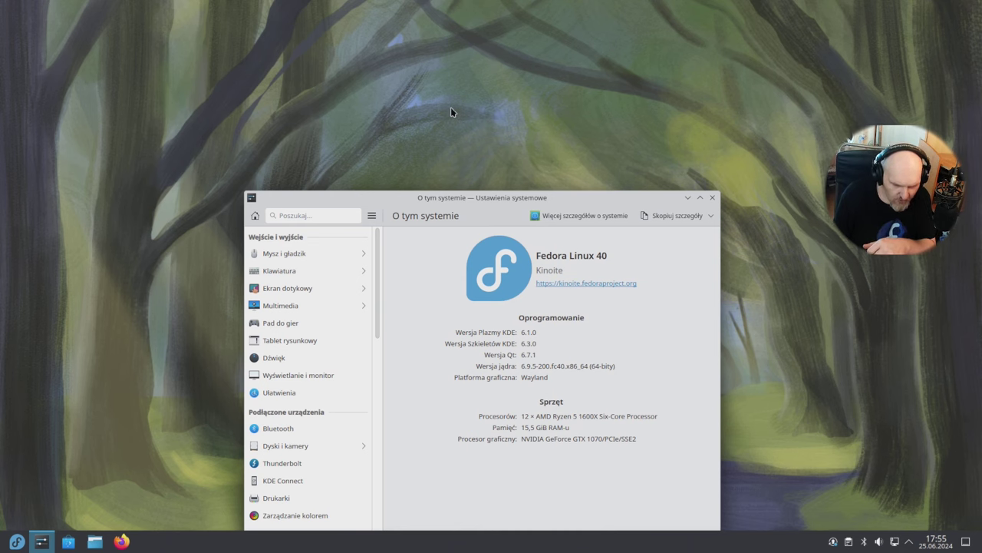
left_click_drag(428, 209, 423, 102)
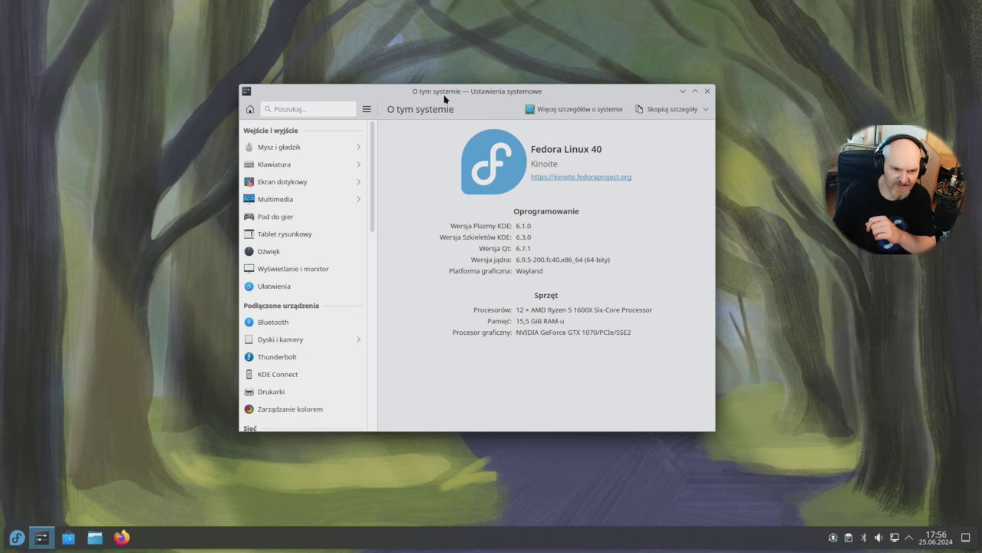
left_click_drag(444, 96, 473, 162)
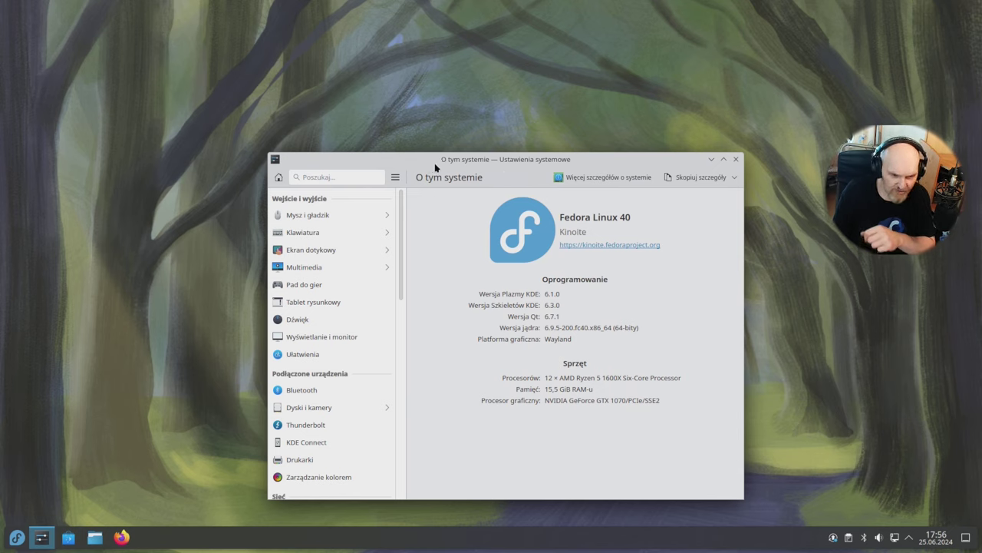
mouse_move(495, 163)
left_mouse_down()
mouse_move(611, 141)
mouse_move(600, 159)
mouse_move(515, 182)
mouse_move(471, 171)
mouse_move(498, 173)
mouse_move(487, 176)
left_mouse_up()
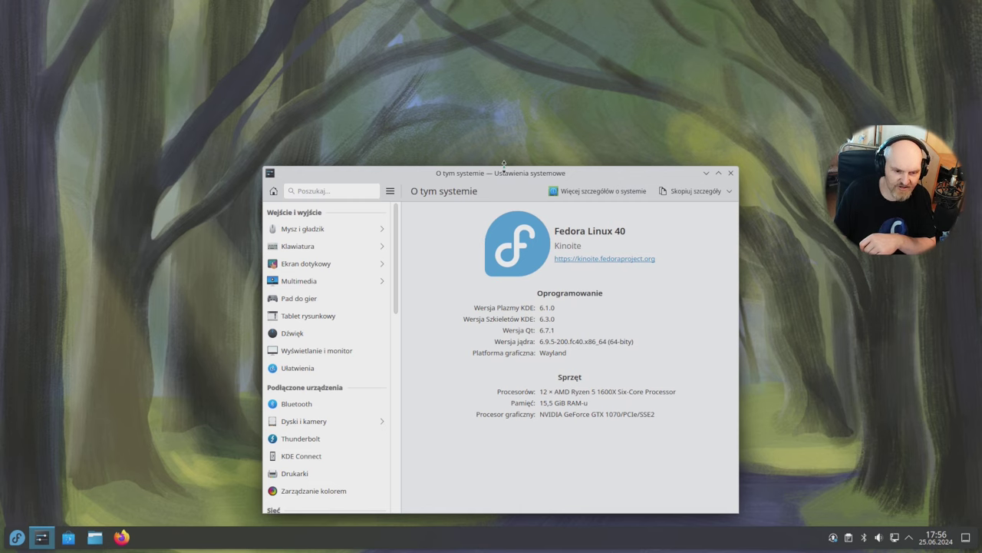
left_click_drag(503, 164, 494, 119)
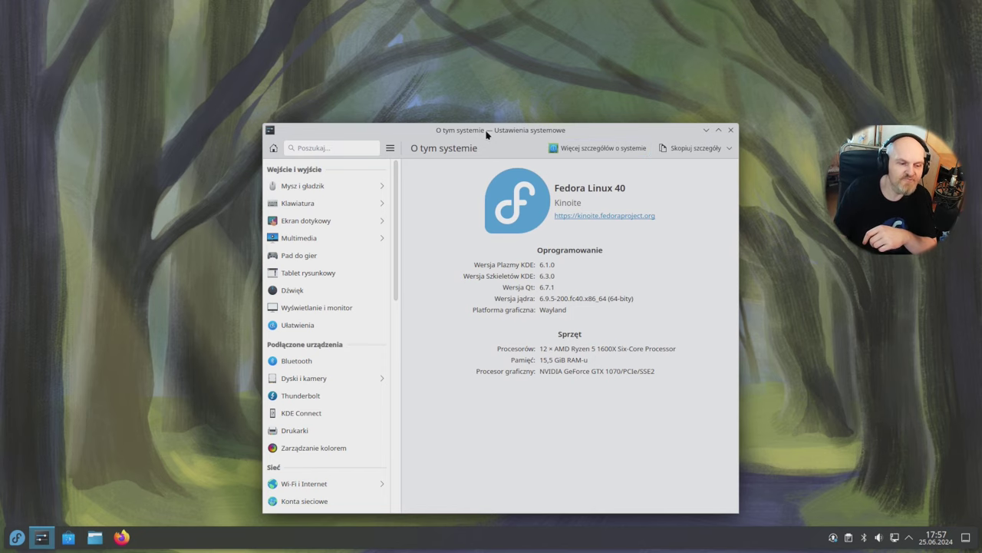
left_click_drag(486, 135, 468, 115)
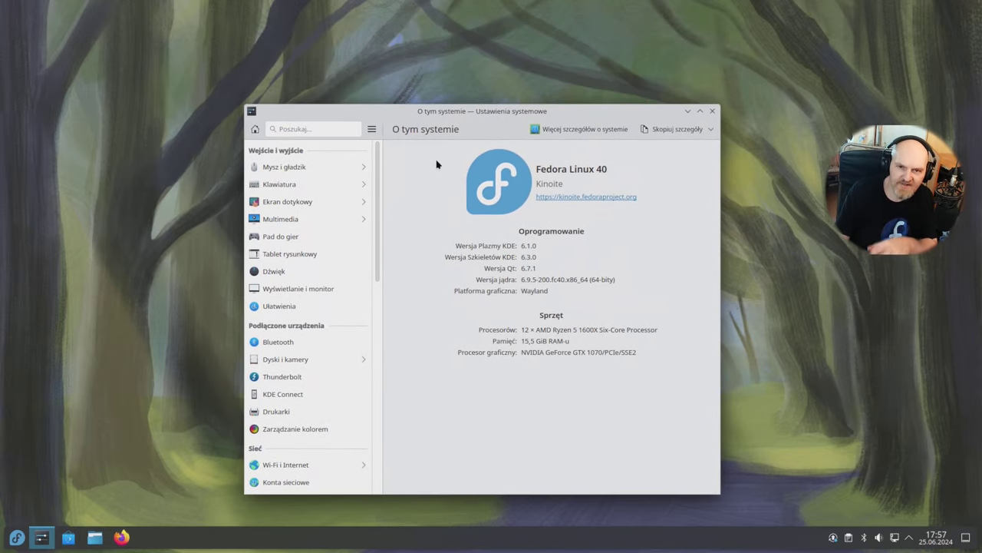
left_click(23, 538)
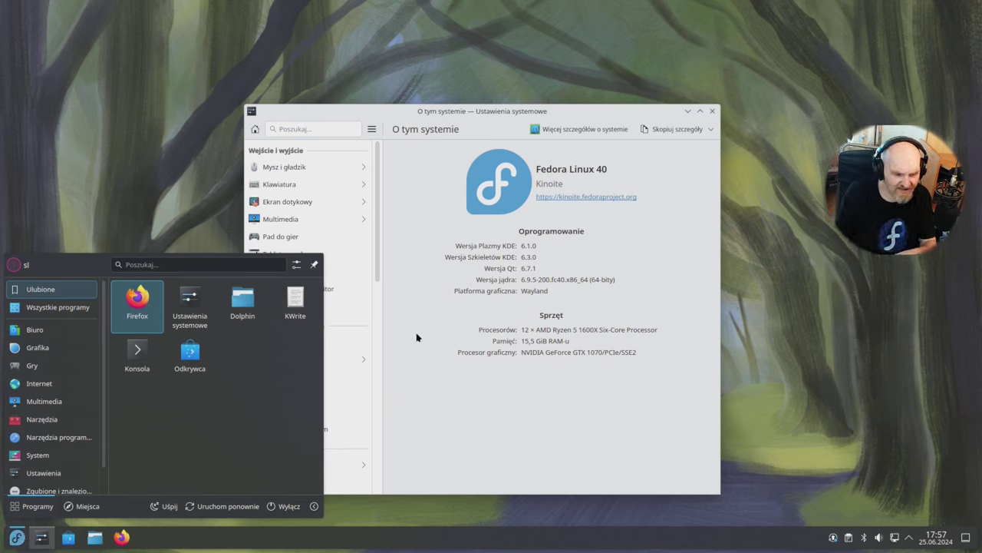
left_click(500, 409)
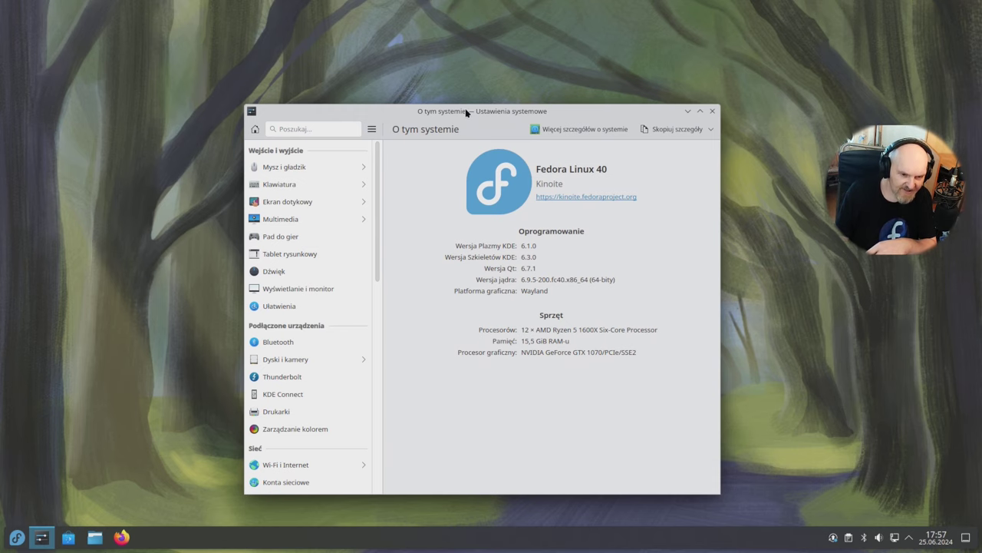
left_click_drag(465, 108, 472, 130)
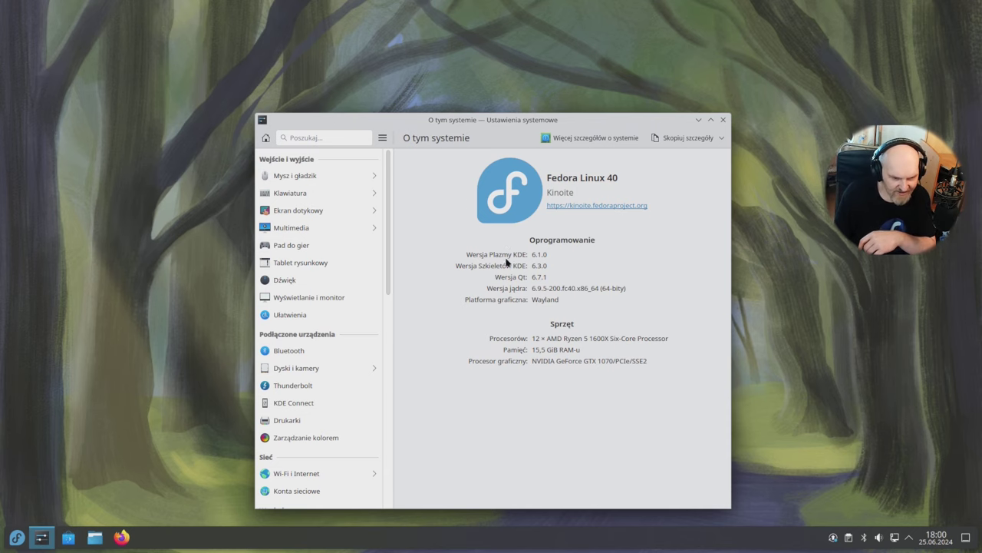
mouse_move(453, 124)
left_mouse_down()
mouse_move(406, 187)
mouse_move(456, 125)
mouse_move(466, 135)
left_mouse_up()
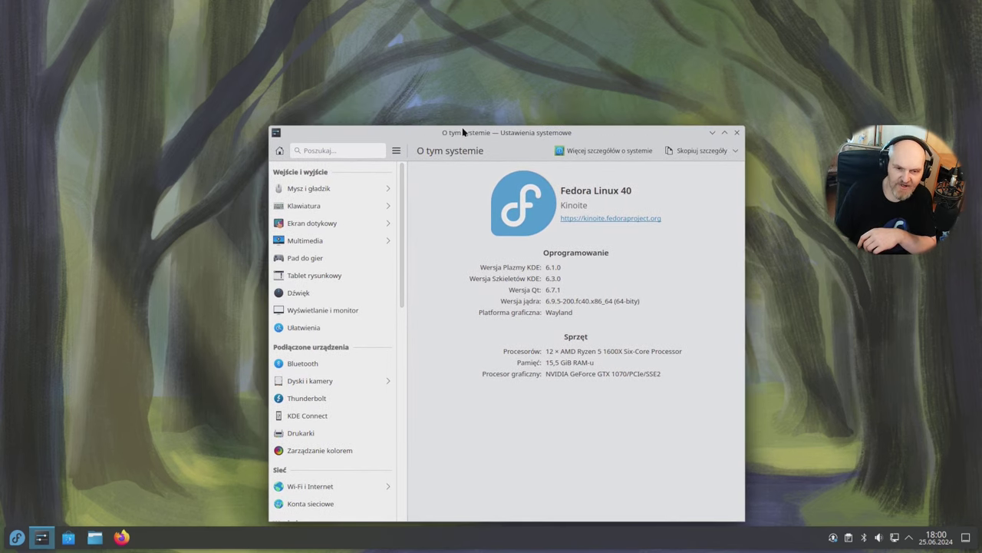